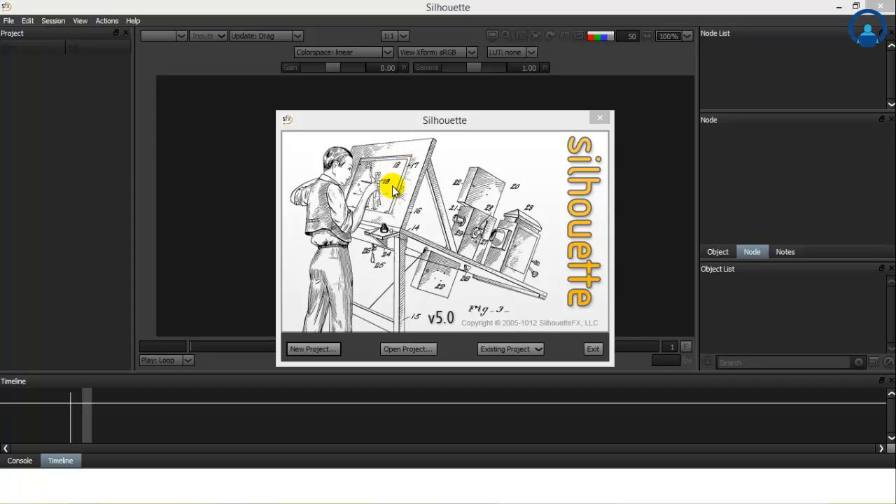
# - Start a new project and choose the beetle project's scripts folder as its location
pyautogui.click(314, 349)
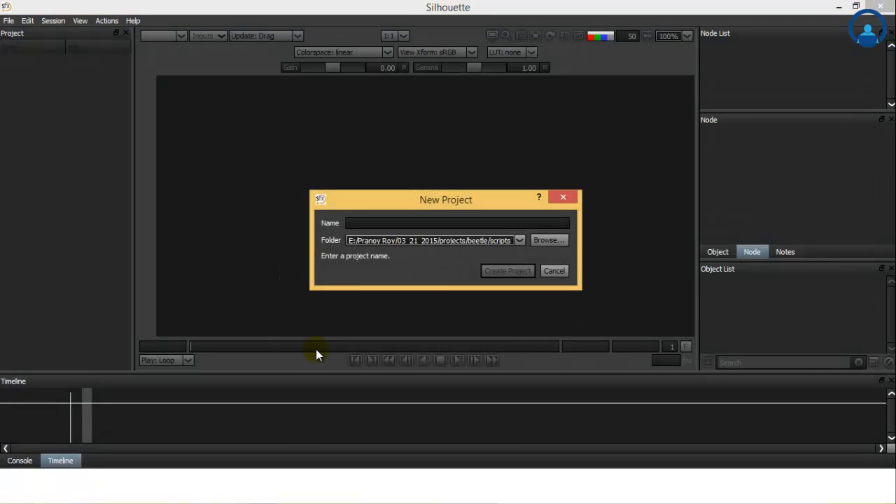
pyautogui.click(550, 240)
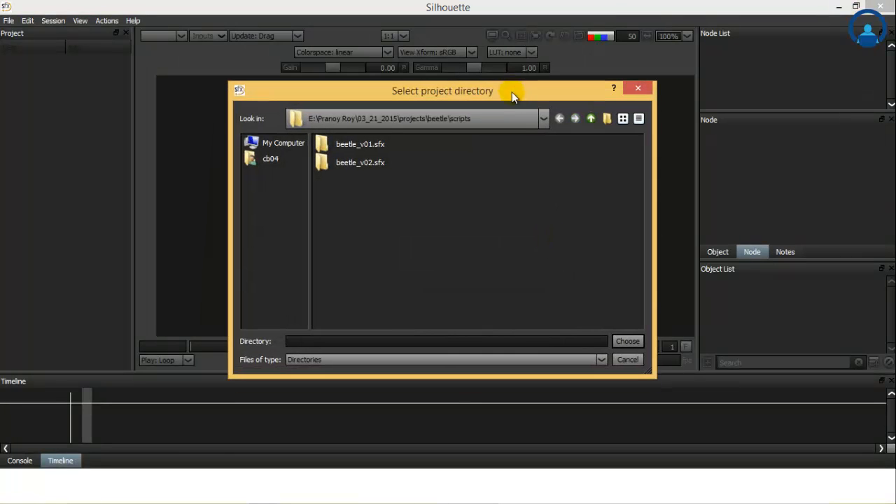
pyautogui.click(546, 124)
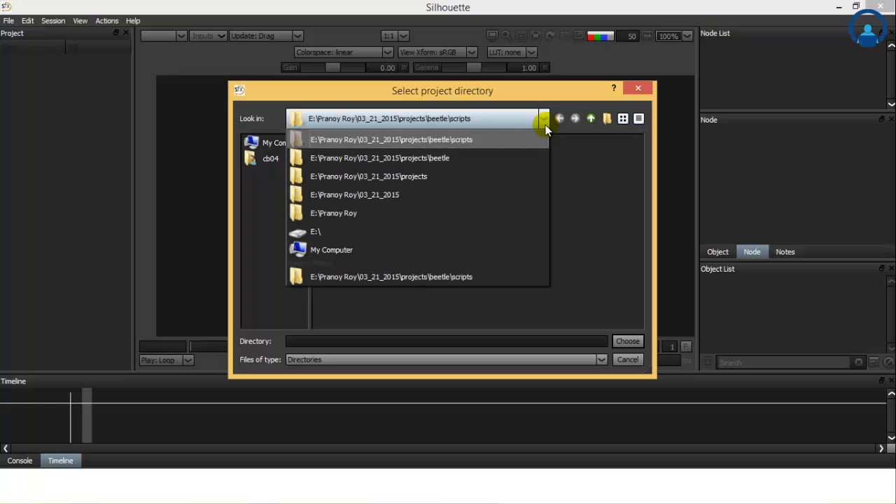
pyautogui.click(544, 125)
pyautogui.click(591, 118)
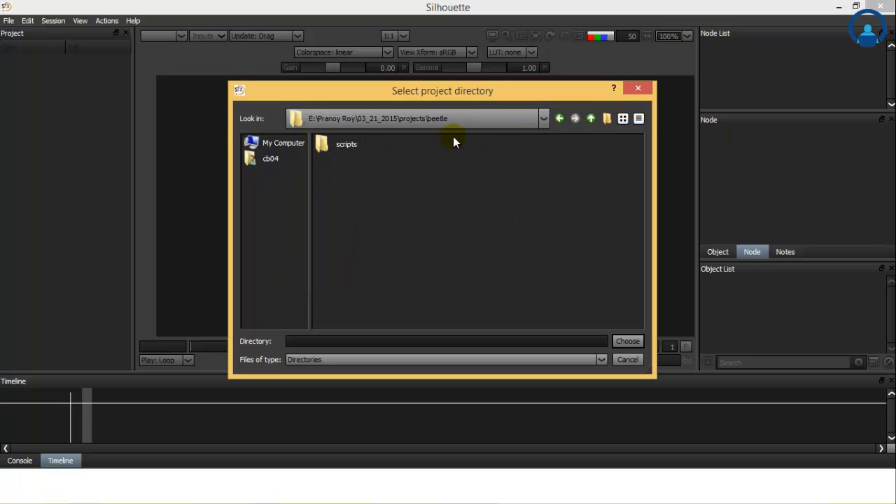
pyautogui.click(591, 118)
pyautogui.doubleClick(353, 146)
pyautogui.doubleClick(354, 145)
pyautogui.click(627, 340)
# - Name the project beetle_v03 and create it
pyautogui.click(375, 224)
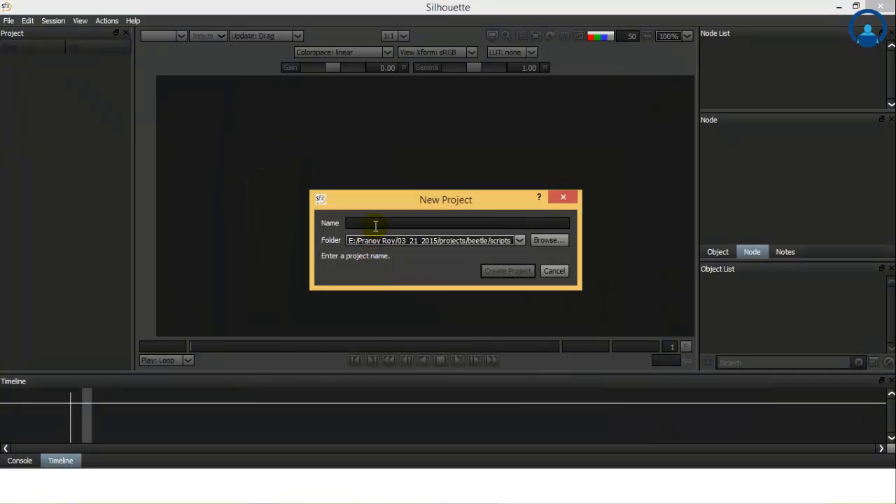
pyautogui.write('bee')
pyautogui.write('tle')
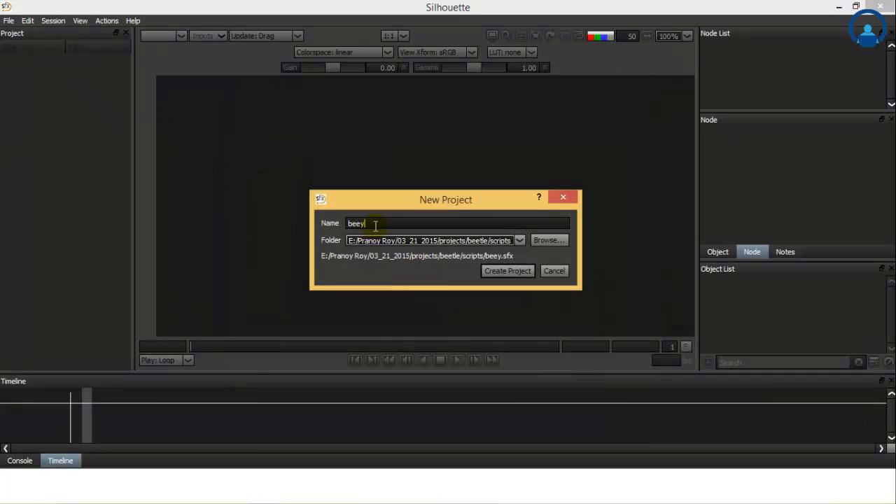
pyautogui.write('_v03')
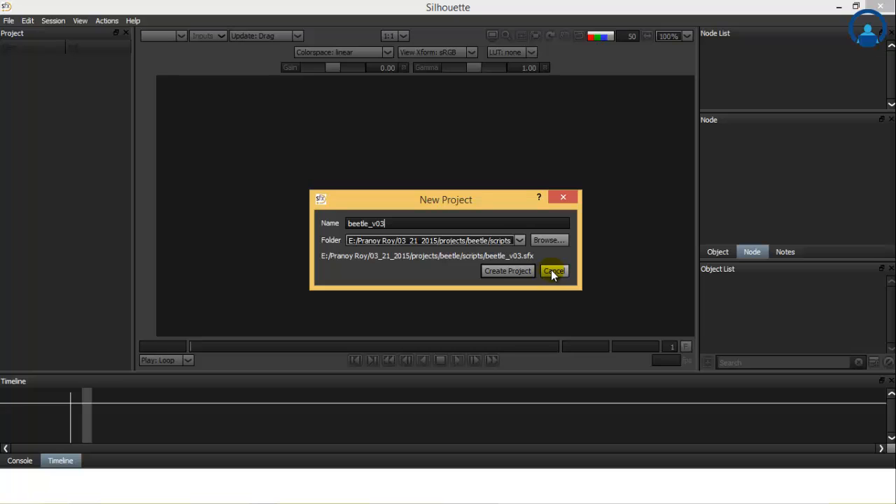
pyautogui.click(511, 271)
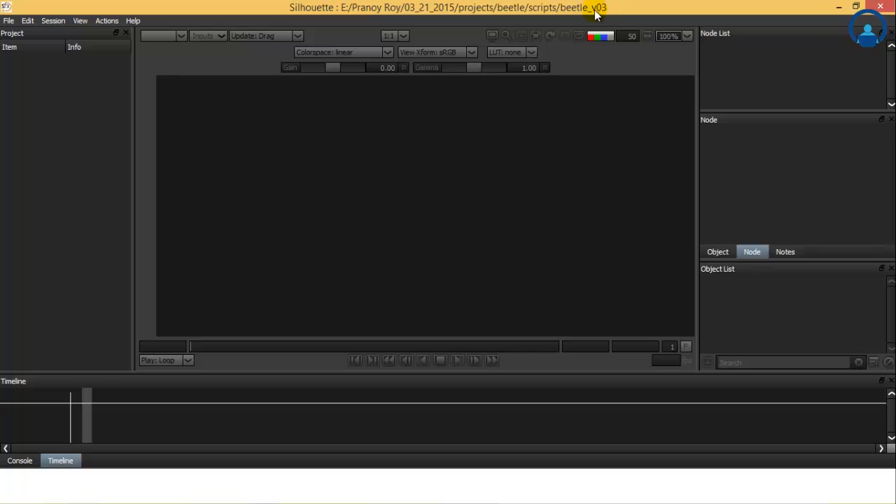
pyautogui.click(10, 21)
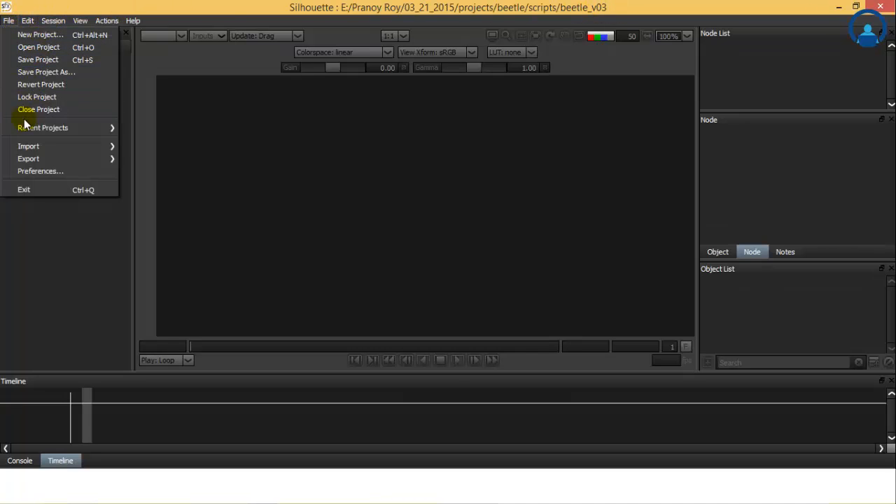
pyautogui.moveTo(33, 128)
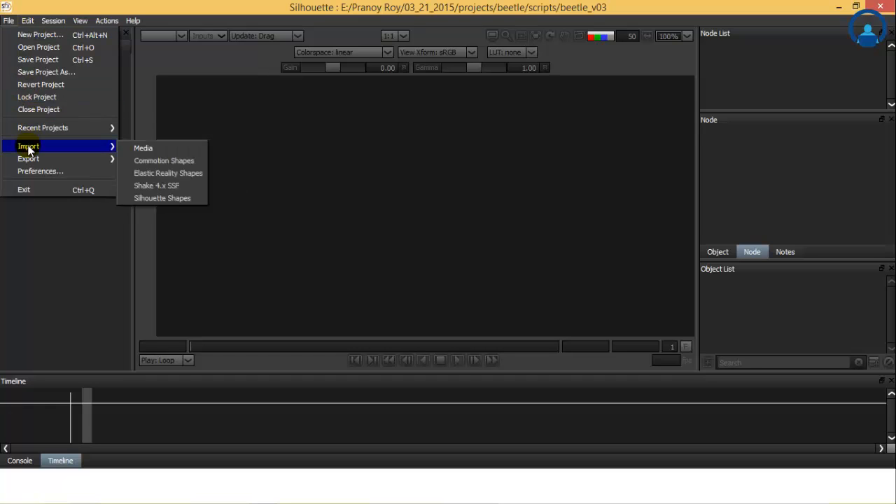
pyautogui.click(9, 20)
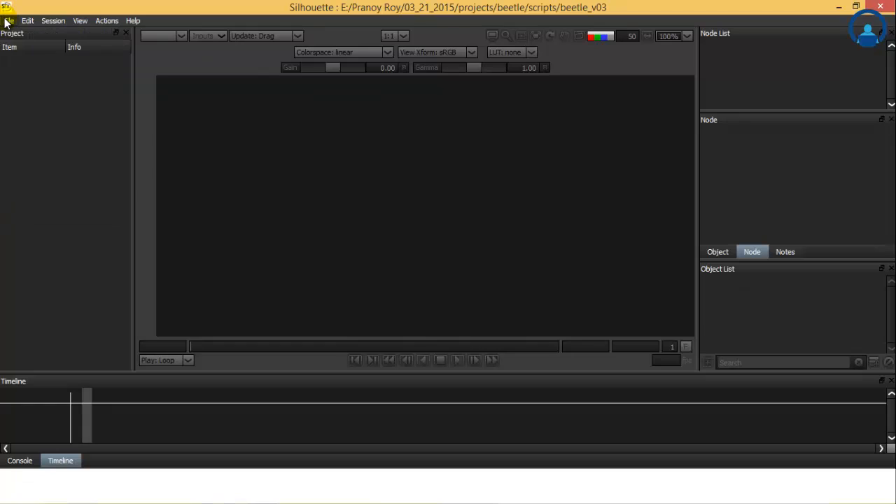
pyautogui.click(9, 20)
pyautogui.moveTo(31, 149)
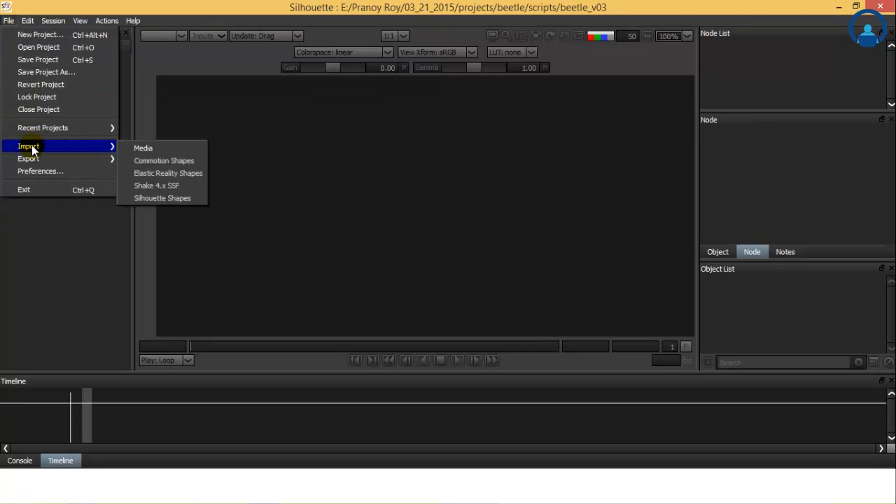
pyautogui.click(145, 147)
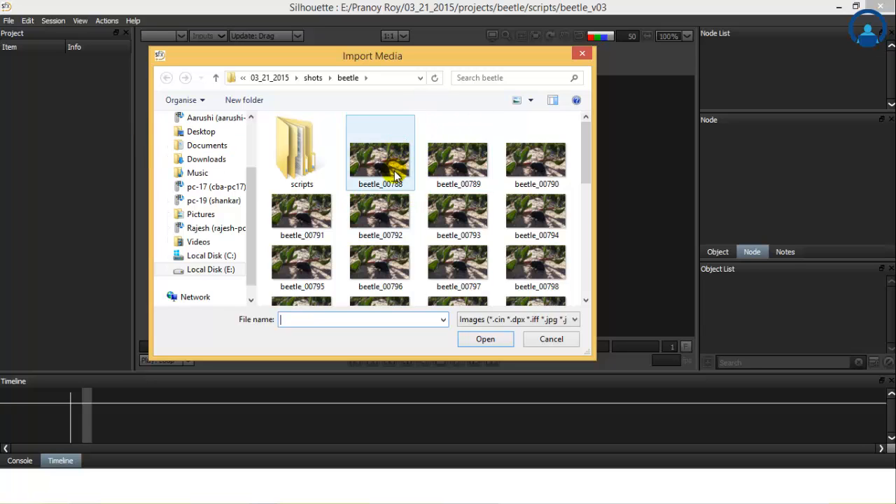
pyautogui.moveTo(587, 156); pyautogui.dragTo(578, 131)
pyautogui.doubleClick(380, 162)
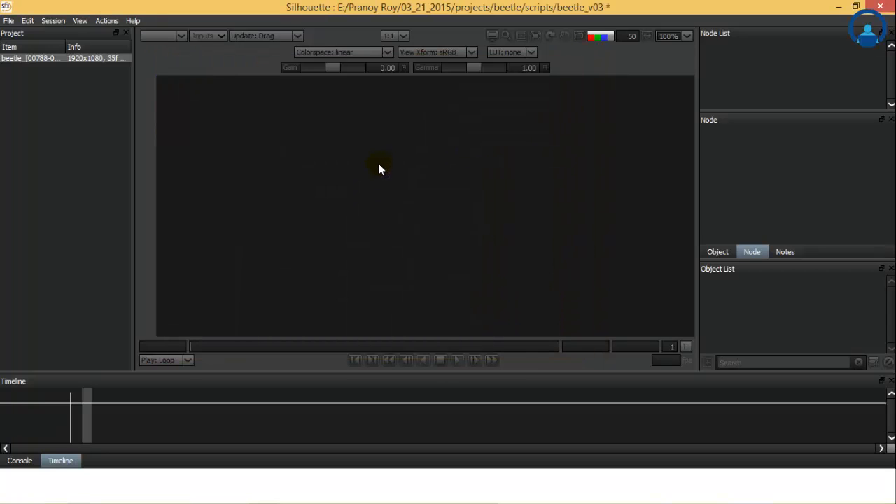
# - Create a new session named beetle_plates with the HDTV 24p (1920x1080) format and the Roto node
pyautogui.hotkey('ctrl', 'n')
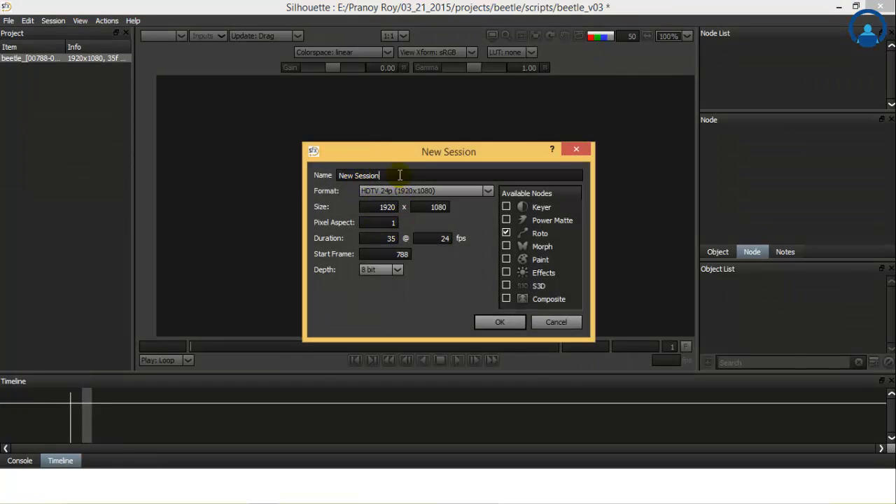
pyautogui.moveTo(399, 175); pyautogui.dragTo(305, 174)
pyautogui.write('beetle_pl')
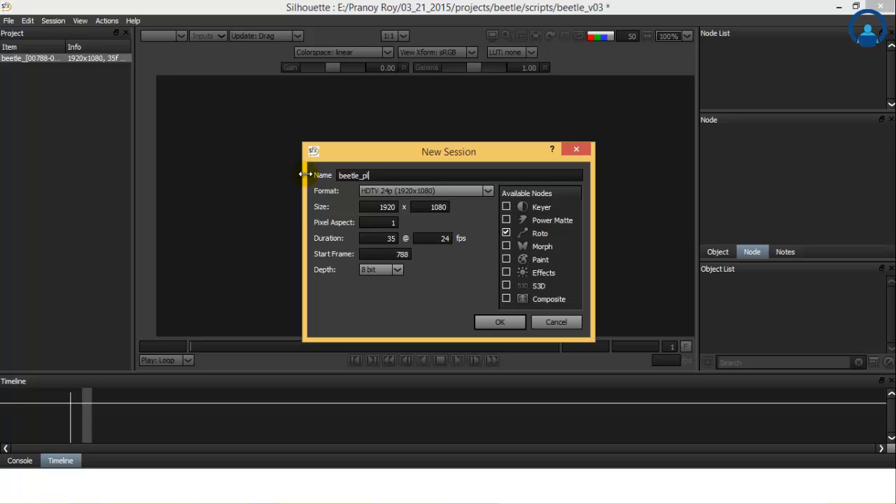
pyautogui.write('atesd')
pyautogui.press('Return')
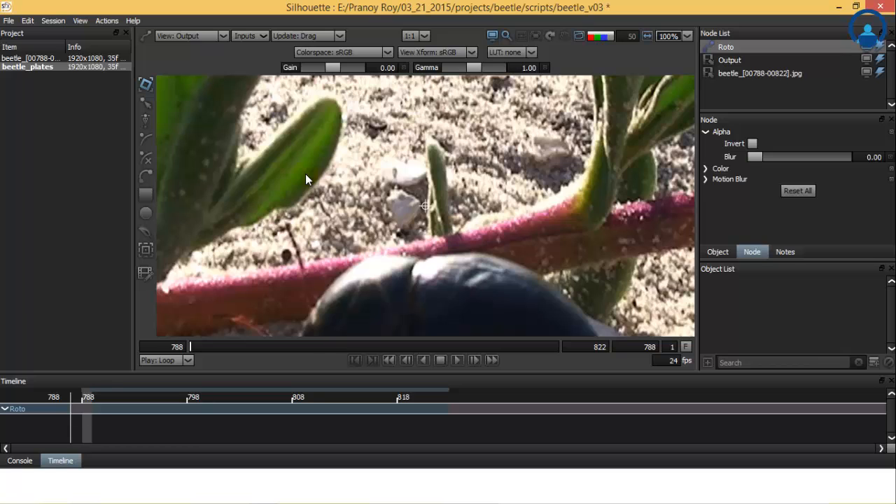
# - Expand the viewer to fill the window and fit the whole beetle image inside it
pyautogui.press('f')
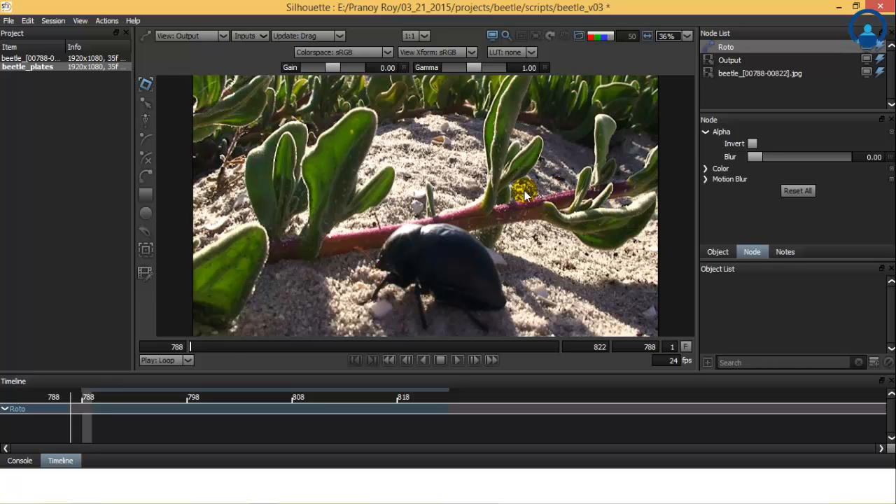
pyautogui.scroll(3, 525, 196)
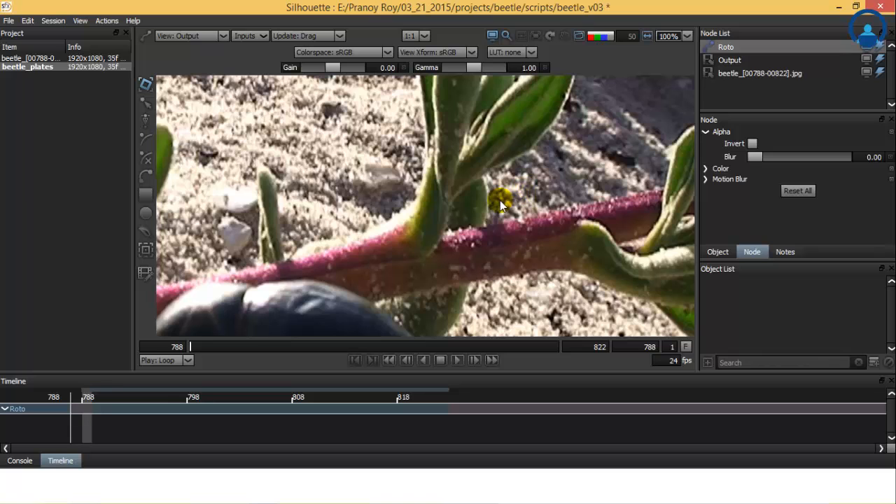
pyautogui.press('F2')
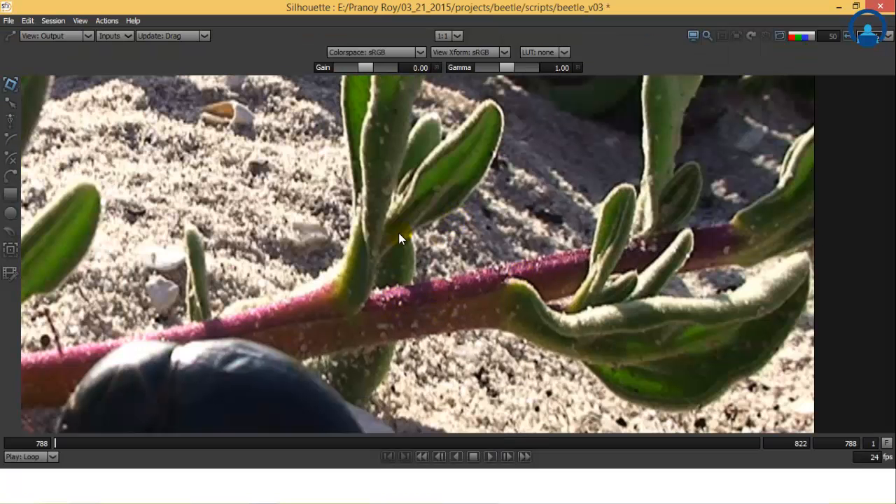
pyautogui.press('f')
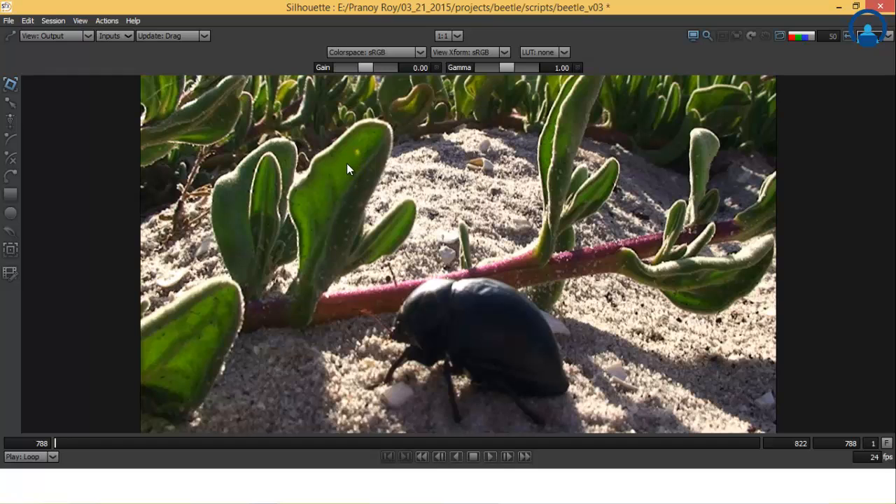
# - Keep the viewer update mode on Drag and review the shot by scrubbing to frame 822 and playing it backward and forward
pyautogui.click(203, 35)
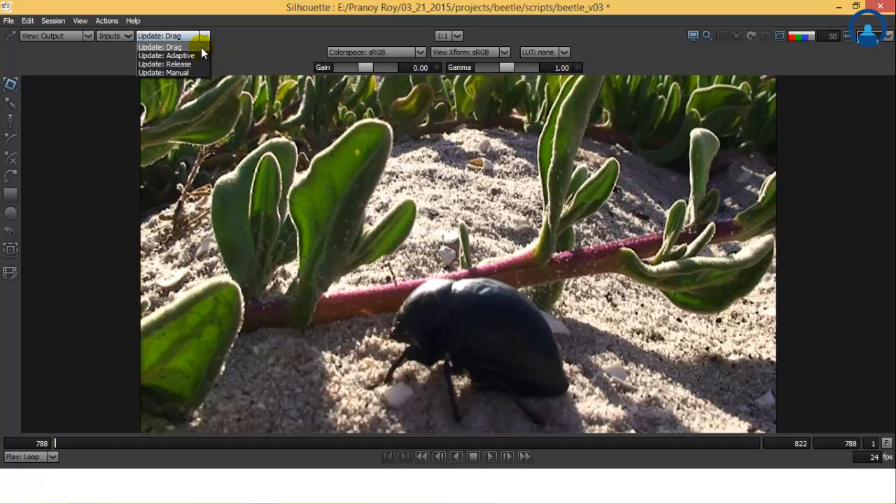
pyautogui.click(197, 45)
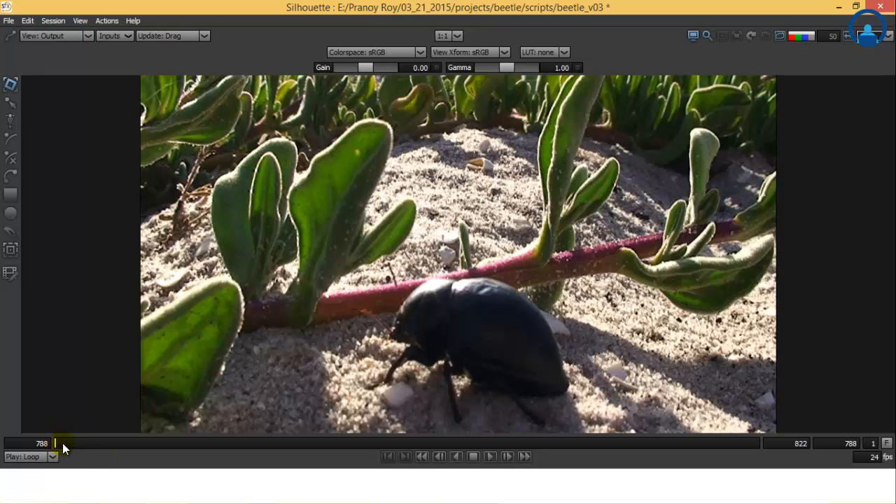
pyautogui.moveTo(56, 443); pyautogui.dragTo(761, 464)
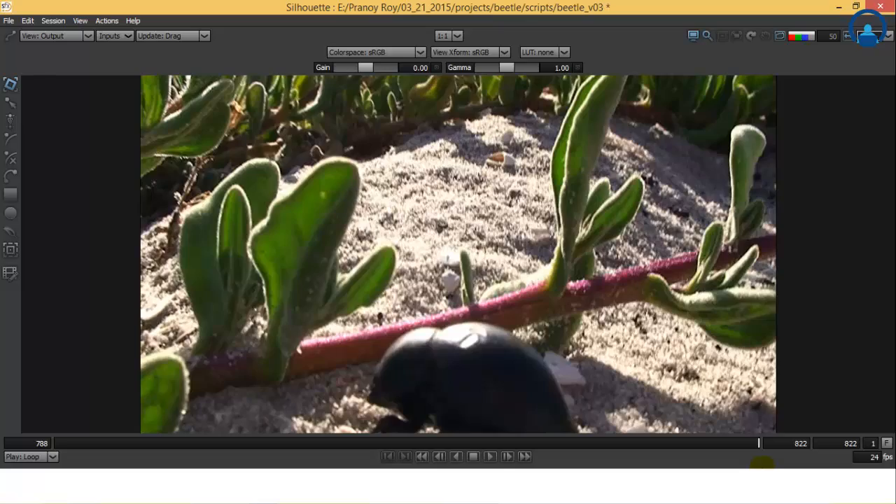
pyautogui.press('j')
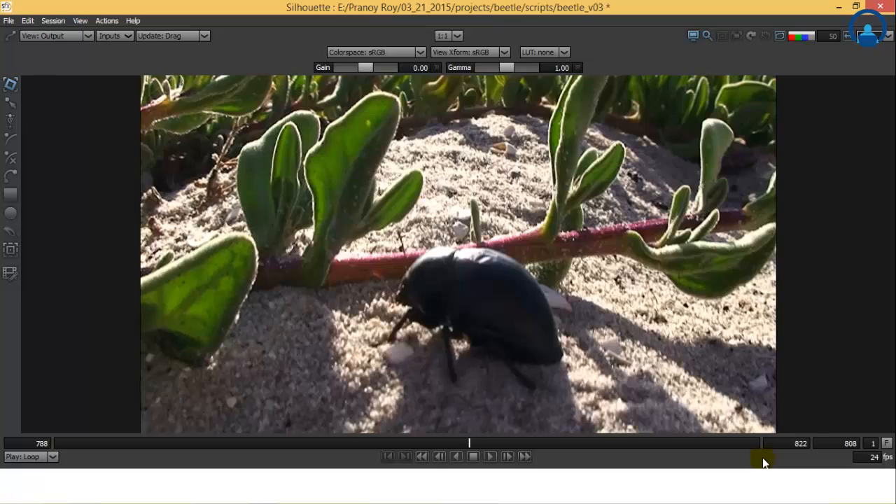
pyautogui.press('l')
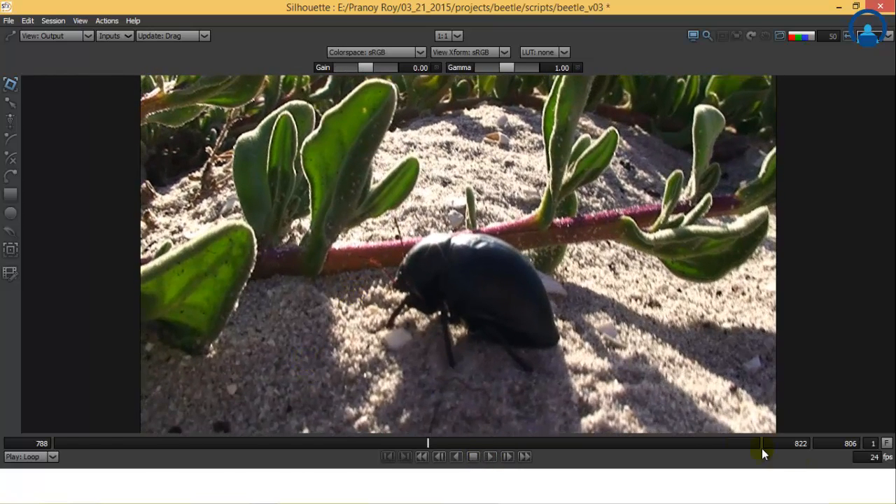
# - Step through the footage one frame at a time, forward past frame 815 and back to frame 807
pyautogui.click(508, 456)
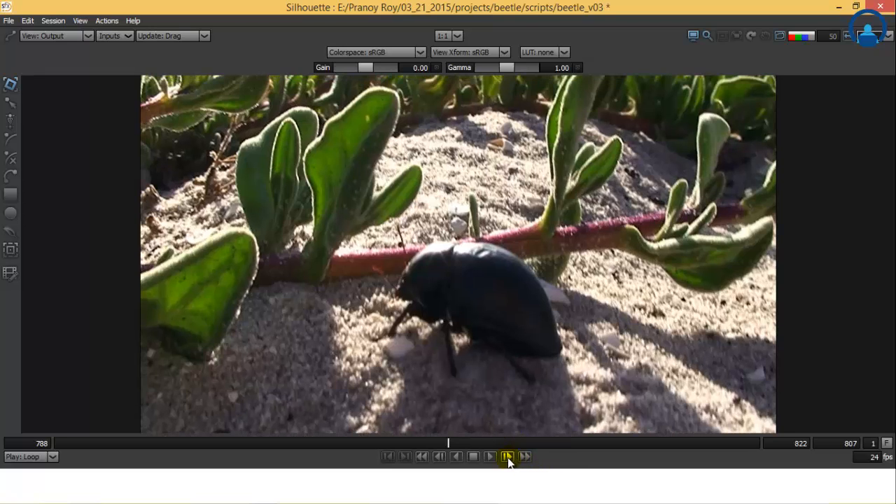
pyautogui.click(507, 456)
pyautogui.click(507, 457)
pyautogui.click(507, 456)
pyautogui.click(508, 456)
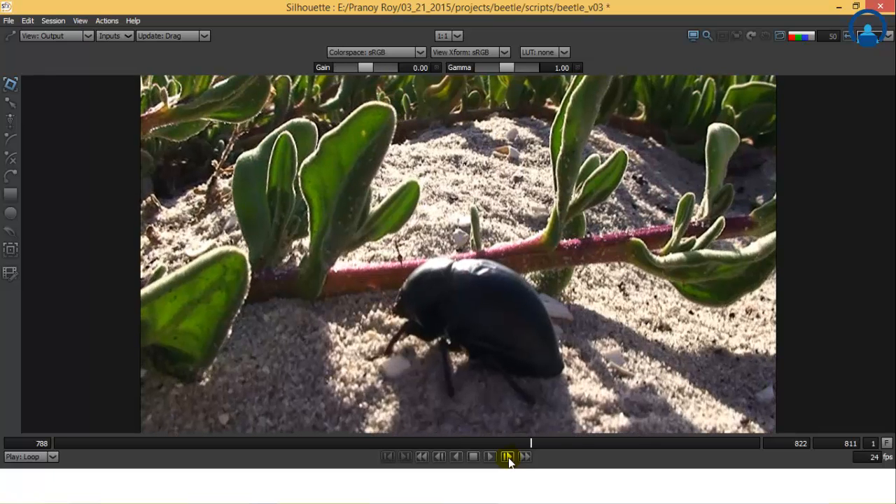
pyautogui.click(508, 456)
pyautogui.click(508, 456)
pyautogui.click(507, 456)
pyautogui.click(507, 456)
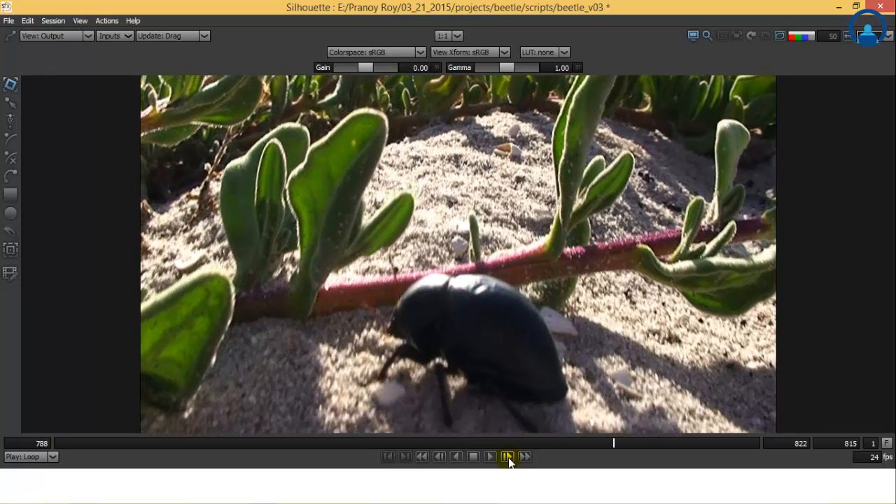
pyautogui.click(508, 456)
pyautogui.click(440, 457)
pyautogui.click(439, 456)
pyautogui.click(439, 457)
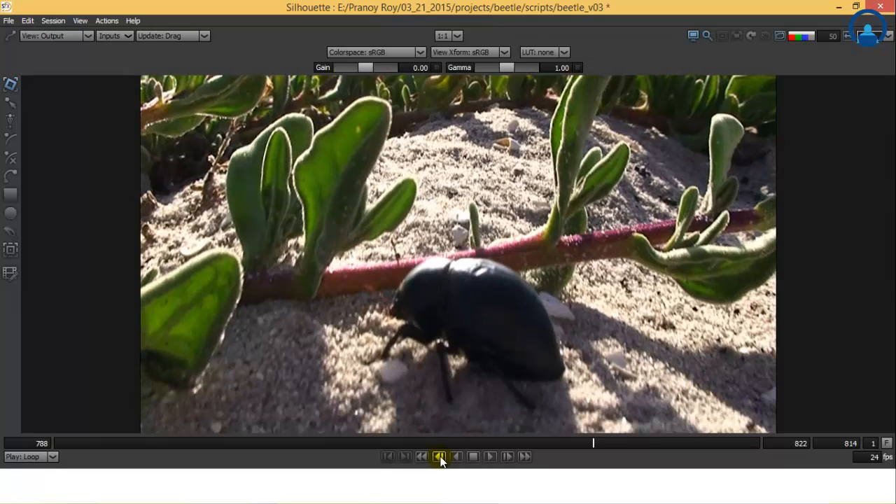
pyautogui.click(440, 457)
pyautogui.click(439, 457)
pyautogui.click(440, 456)
pyautogui.click(439, 456)
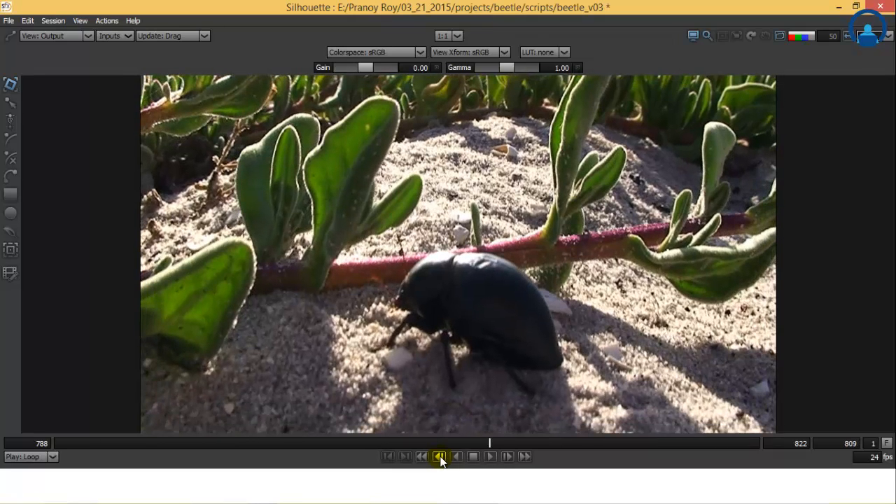
pyautogui.click(439, 457)
pyautogui.click(440, 456)
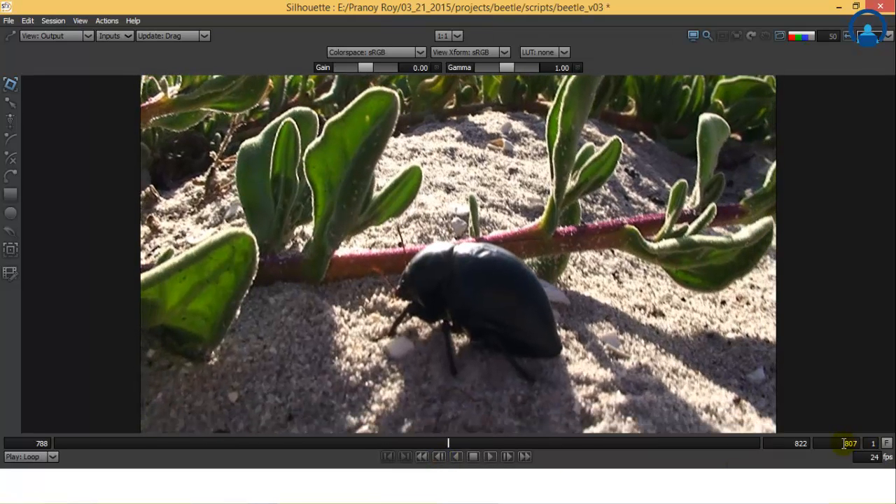
# - Jump directly to frame 812 by entering it as the current frame
pyautogui.moveTo(842, 444); pyautogui.dragTo(871, 444)
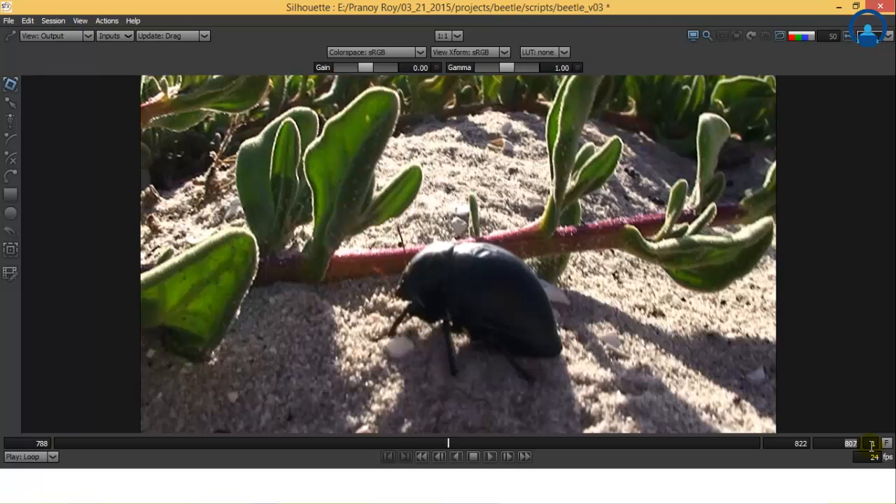
pyautogui.write('812')
pyautogui.press('Return')
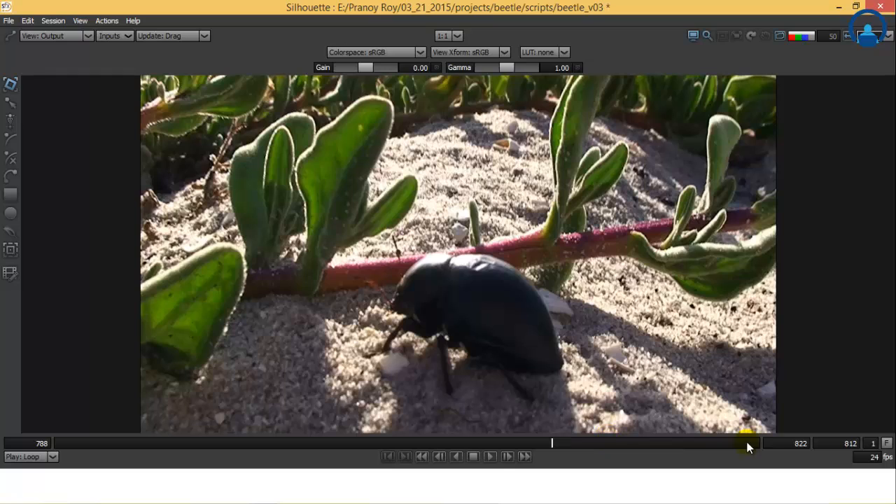
pyautogui.click(843, 443)
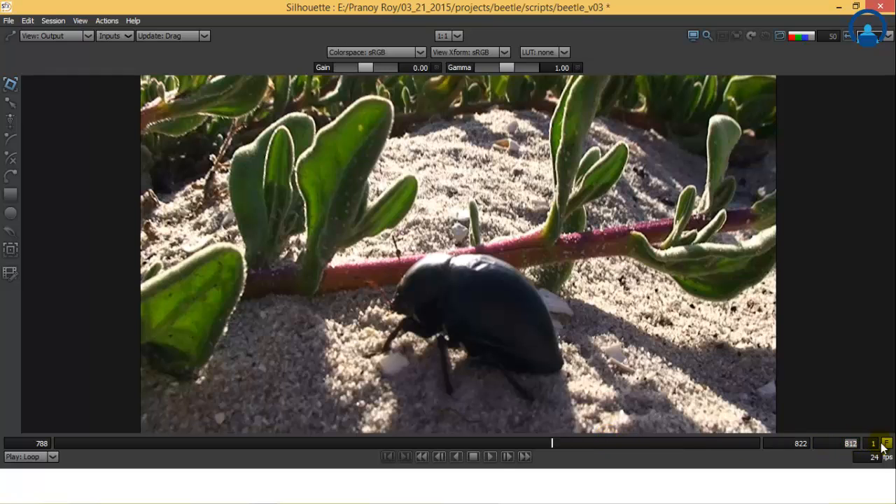
# - Jump directly to frame 790 by entering it as the current frame
pyautogui.write('790')
pyautogui.press('Return')
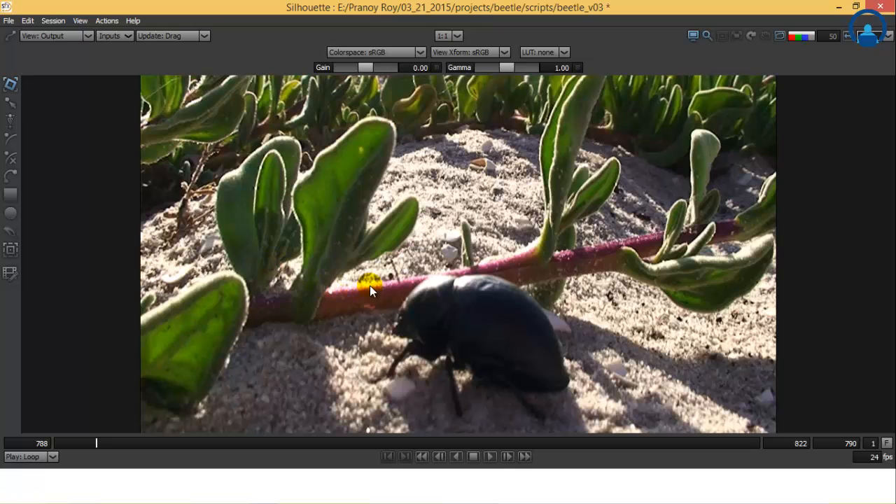
pyautogui.moveTo(369, 286); pyautogui.dragTo(354, 281)
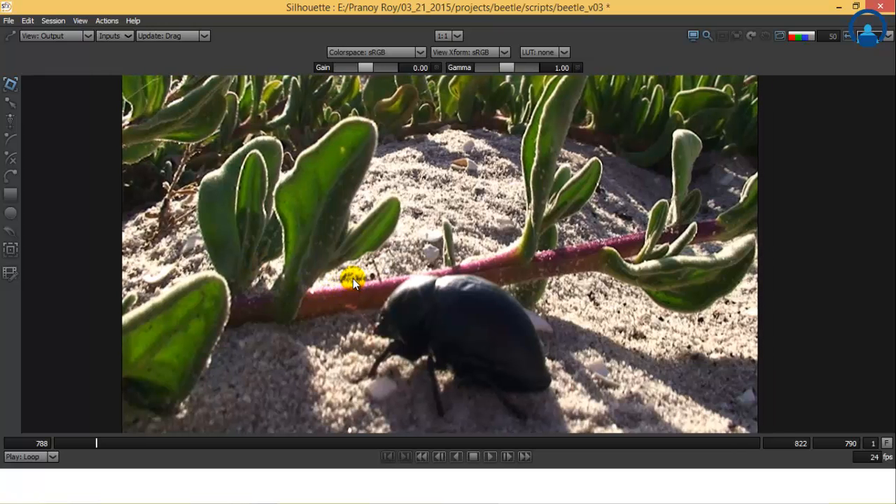
# - Restore the standard layout around the viewer and scrub the timeline to frame 788
pyautogui.press('F2')
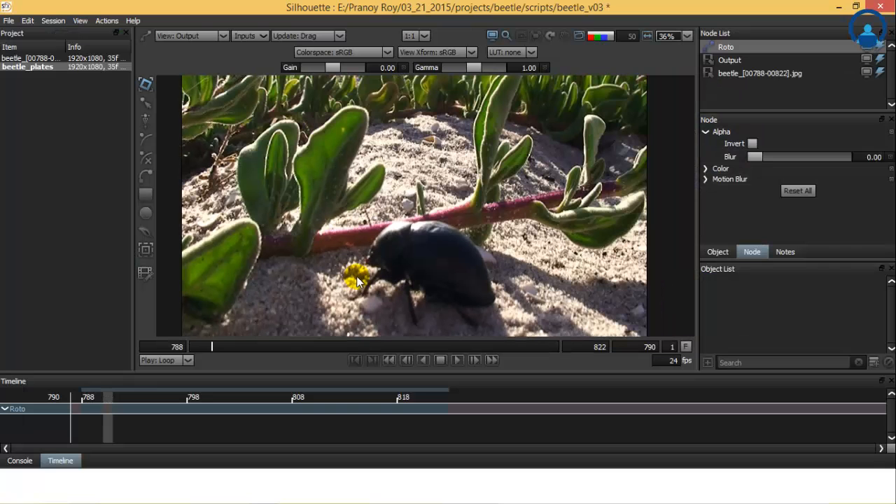
pyautogui.moveTo(109, 405); pyautogui.dragTo(138, 407)
pyautogui.moveTo(163, 406); pyautogui.dragTo(89, 409)
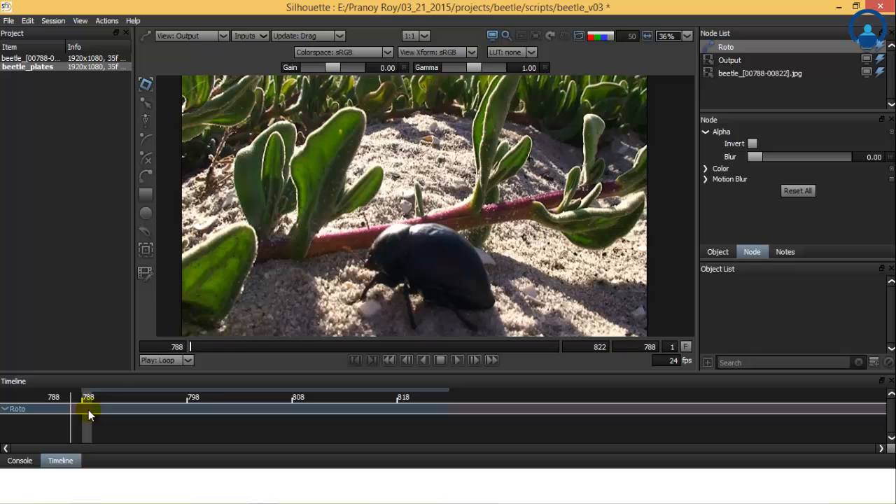
# - Examine the beetle_plates session settings, including its format, duration, start frame and frame rate
pyautogui.rightClick(50, 66)
pyautogui.click(58, 77)
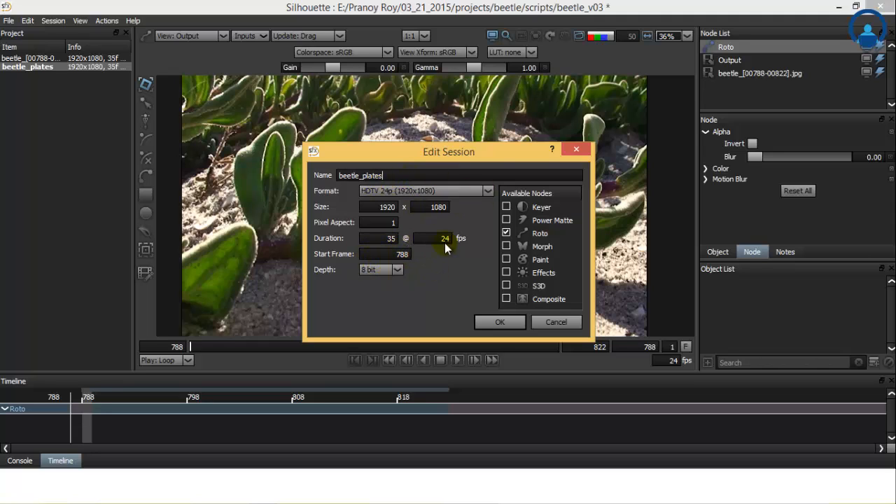
pyautogui.click(573, 151)
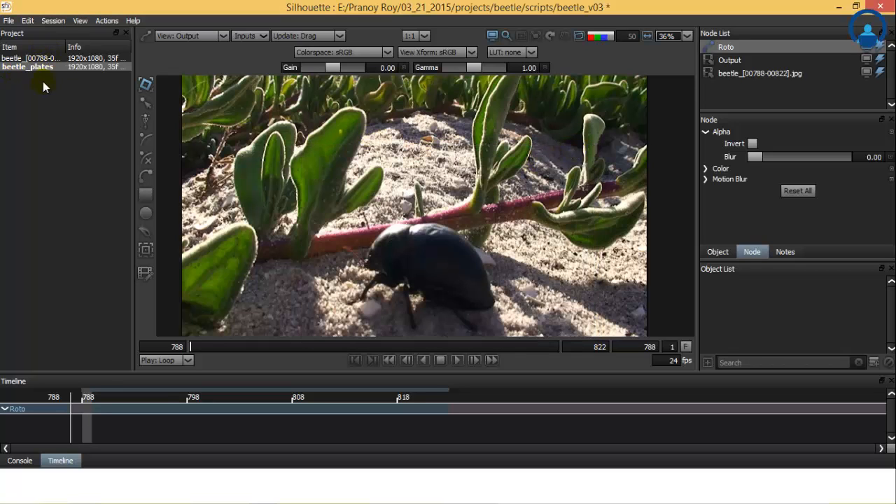
# - Look through the object, node and notes properties, including the Roto node's Motion Blur settings
pyautogui.click(722, 252)
pyautogui.click(753, 252)
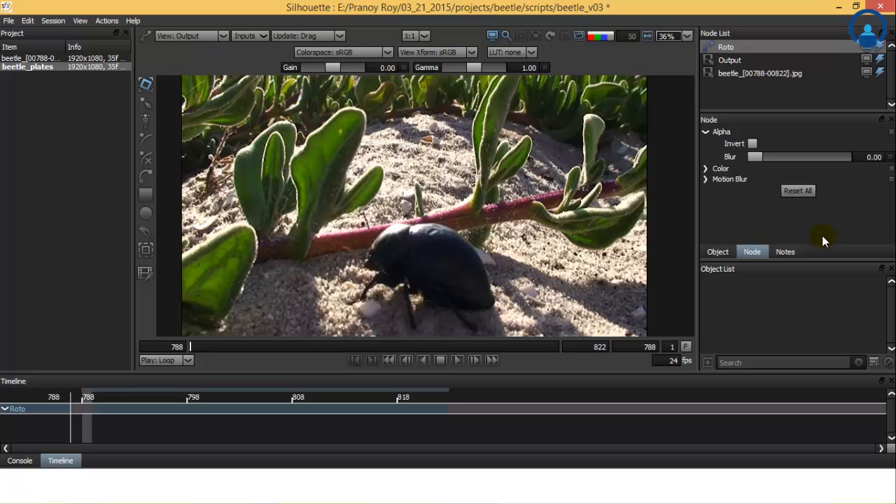
pyautogui.click(784, 252)
pyautogui.click(751, 251)
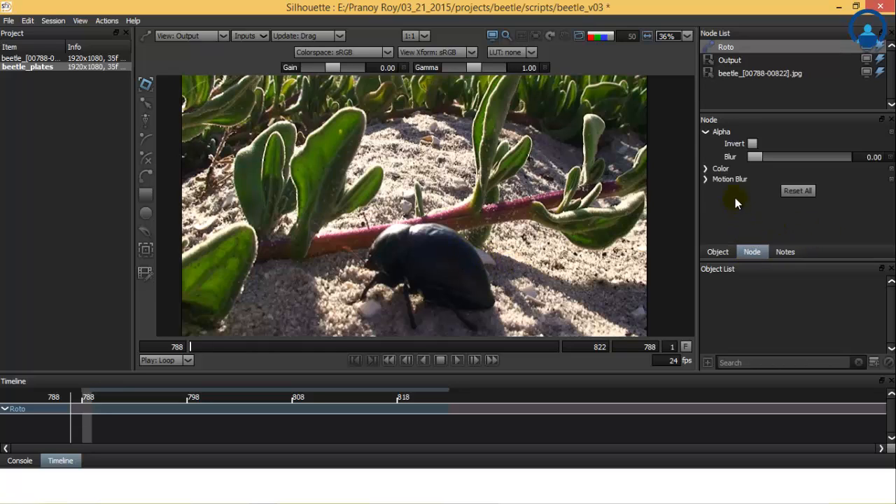
pyautogui.click(705, 180)
pyautogui.click(704, 180)
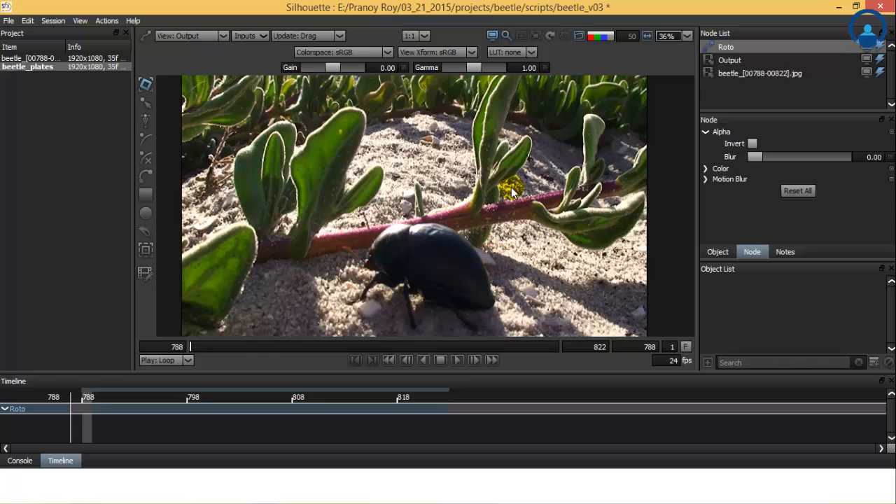
# - Look at the import options offered for media and shapes
pyautogui.click(9, 20)
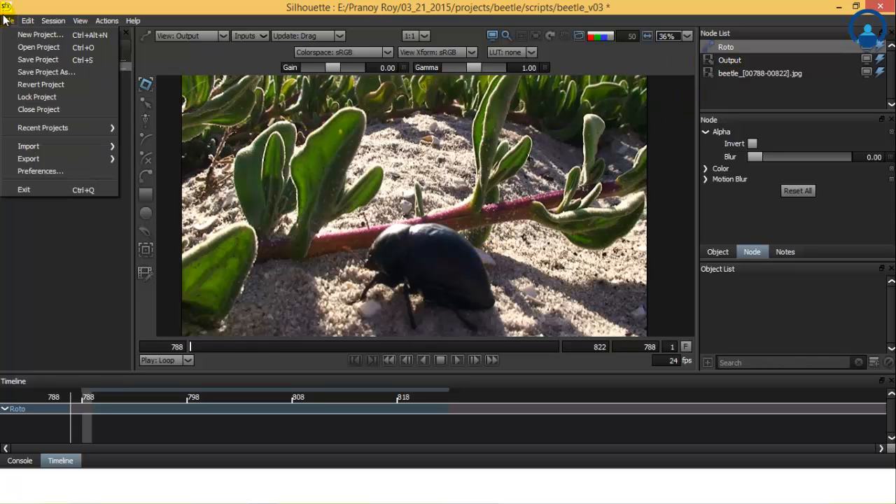
pyautogui.moveTo(35, 148)
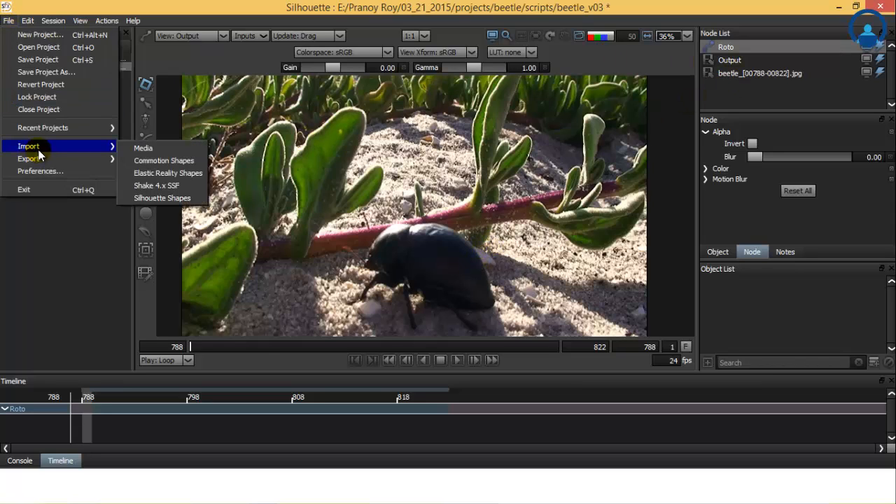
pyautogui.click(11, 19)
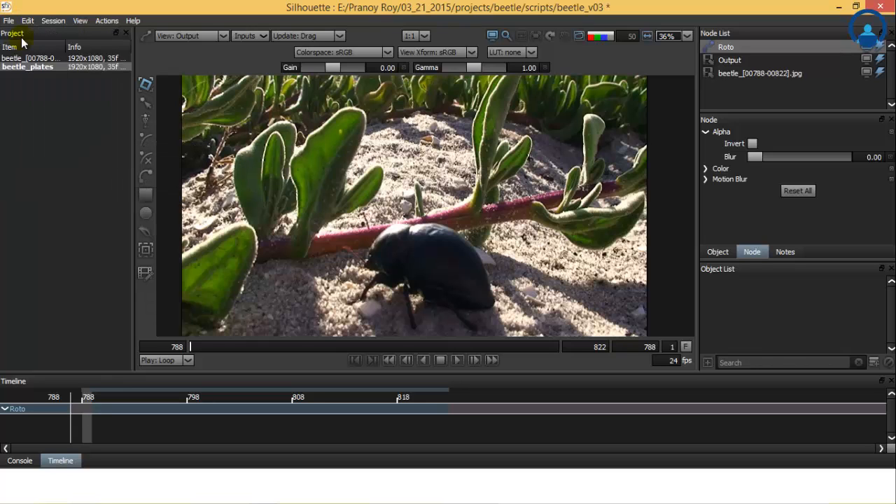
# - Try adding the Paint node to the beetle_plates session, deselect it again and cancel the session edit
pyautogui.rightClick(38, 65)
pyautogui.click(59, 75)
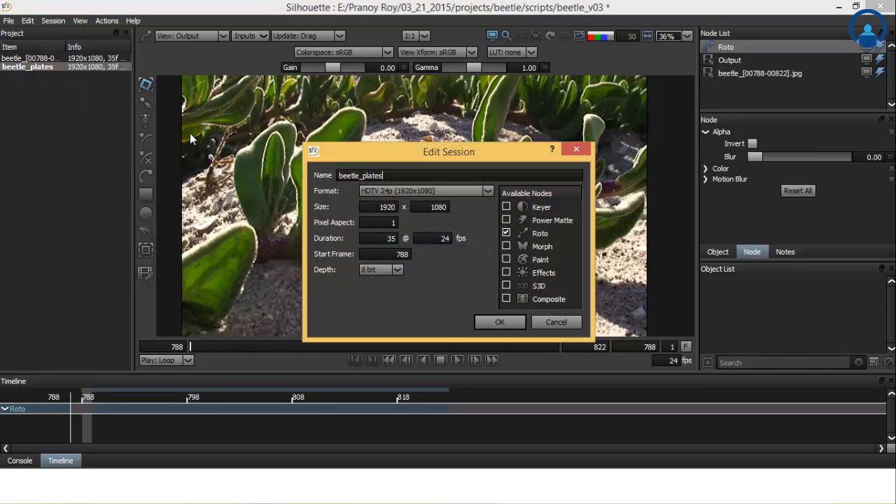
pyautogui.click(508, 260)
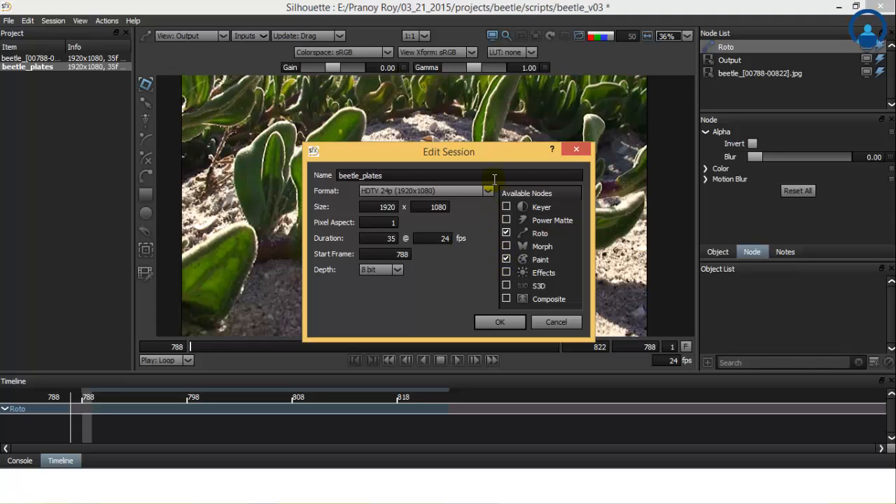
pyautogui.click(508, 260)
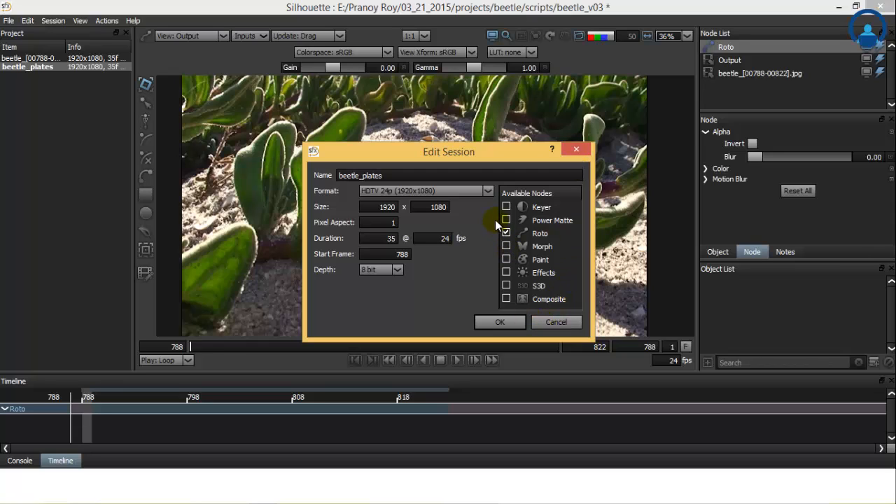
pyautogui.click(556, 322)
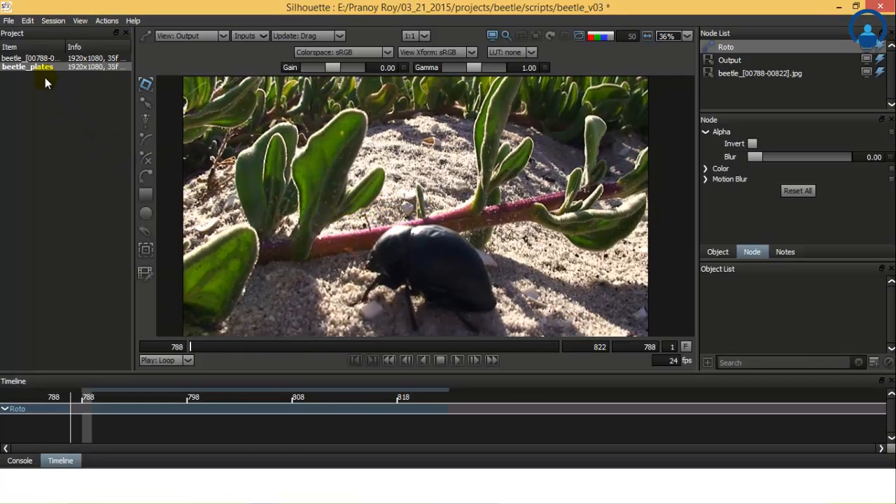
pyautogui.moveTo(394, 223); pyautogui.dragTo(385, 222)
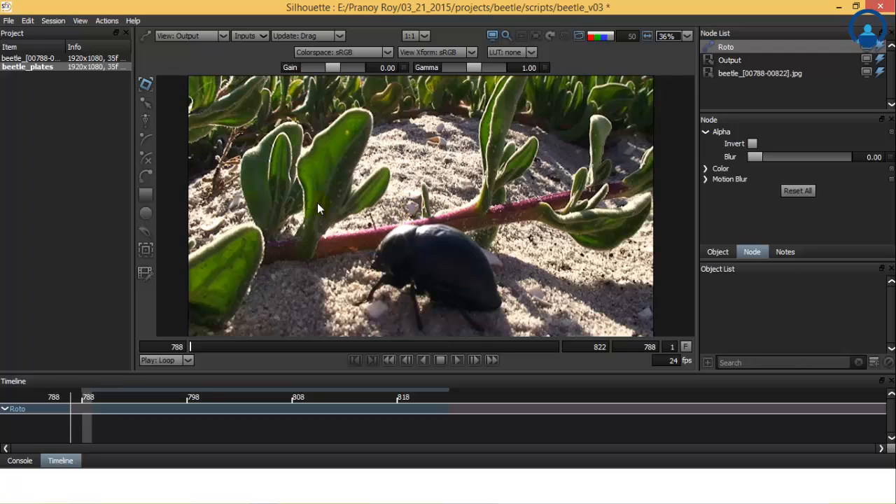
pyautogui.moveTo(189, 348); pyautogui.dragTo(169, 350)
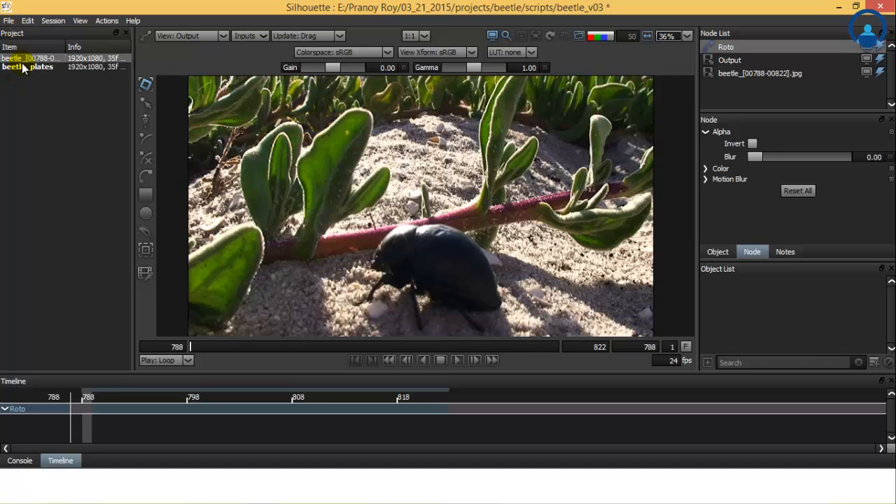
# - Delete the beetle_plates session and the imported beetle image sequence from the project
pyautogui.press('Delete')
pyautogui.click(21, 60)
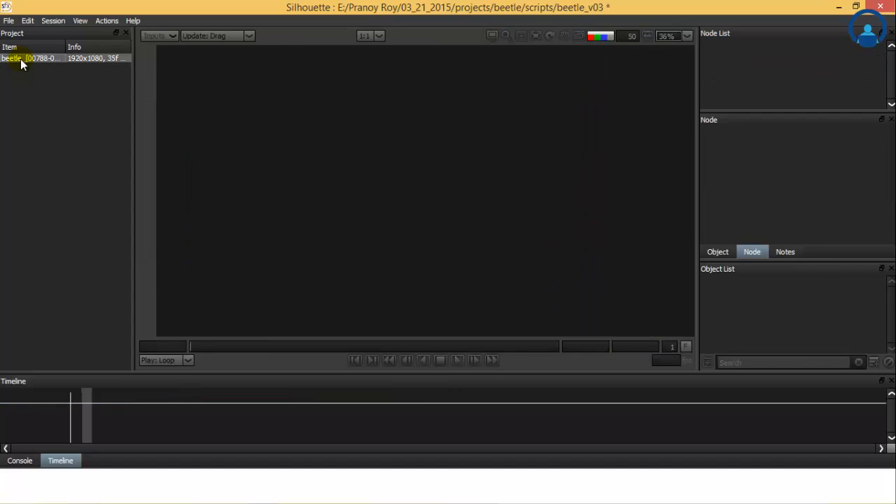
pyautogui.press('Delete')
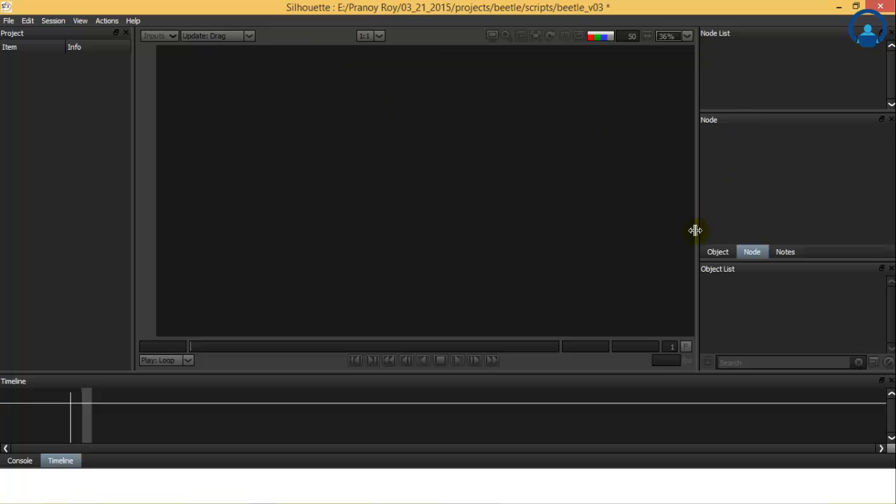
# - Start a new project, discarding the unsaved changes to the current one
pyautogui.click(8, 21)
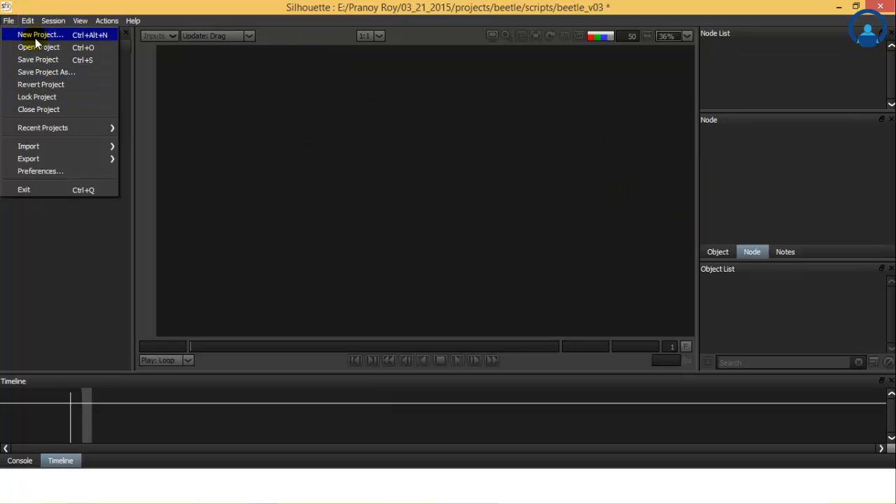
pyautogui.click(35, 38)
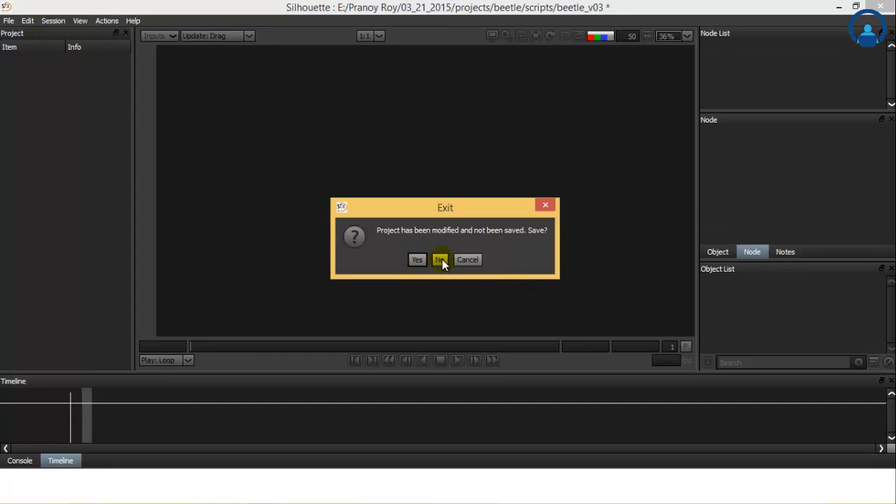
pyautogui.click(442, 259)
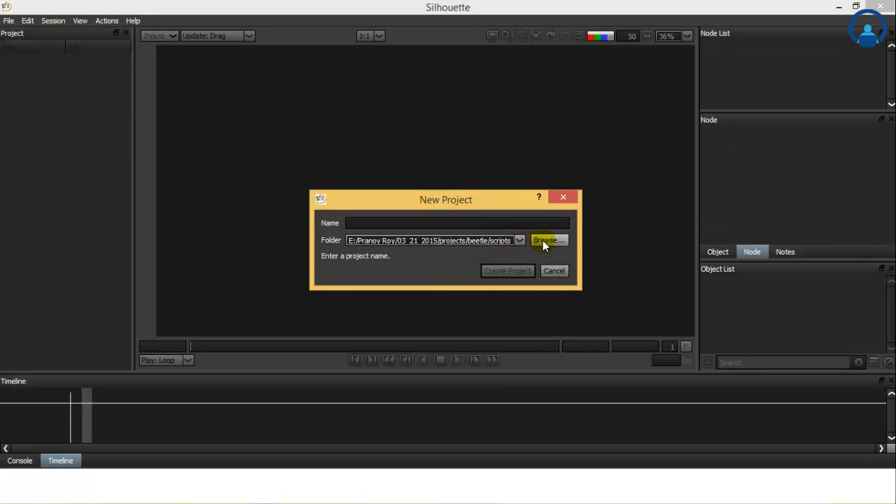
# - Browse for the new project's directory and open the projects folder inside 03_21_2015
pyautogui.click(542, 240)
pyautogui.click(592, 126)
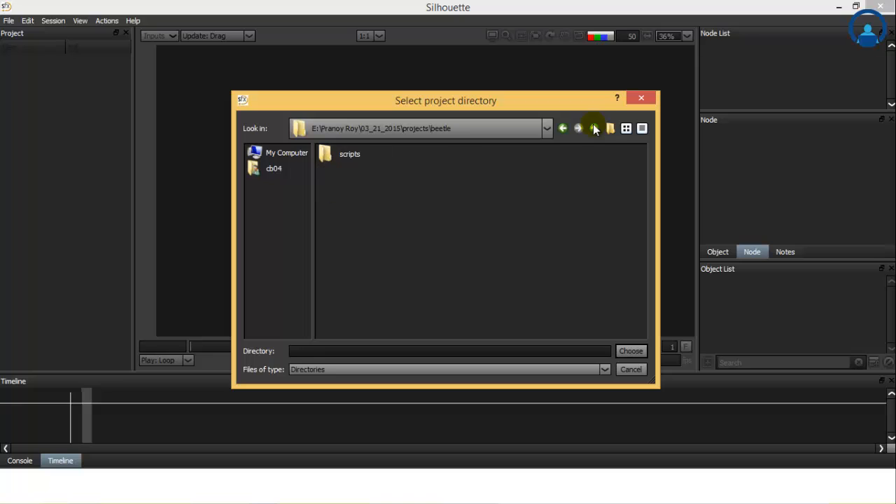
pyautogui.click(594, 127)
pyautogui.click(595, 128)
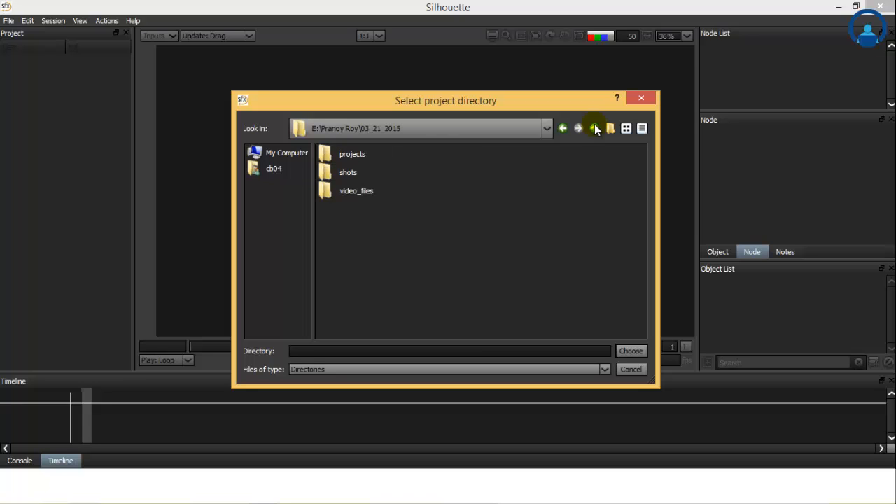
pyautogui.doubleClick(354, 155)
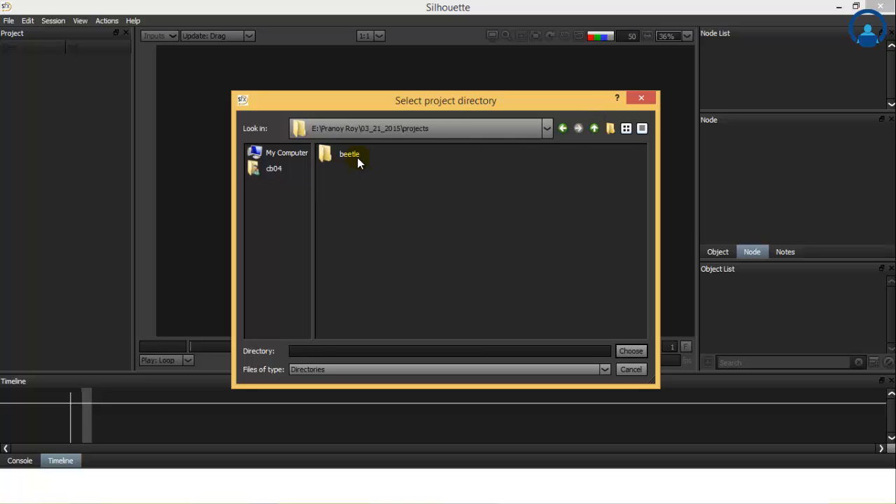
# - Create a folder named shape_animation inside projects and open it
pyautogui.rightClick(355, 194)
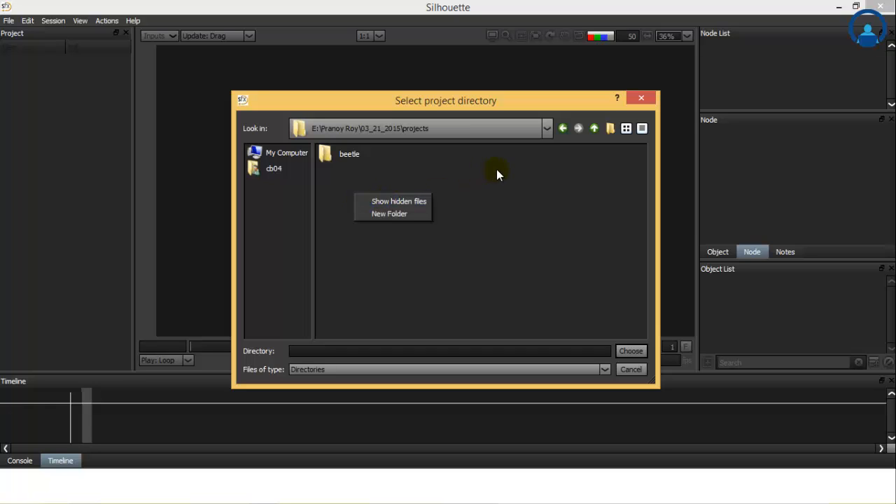
pyautogui.click(389, 216)
pyautogui.write('sh')
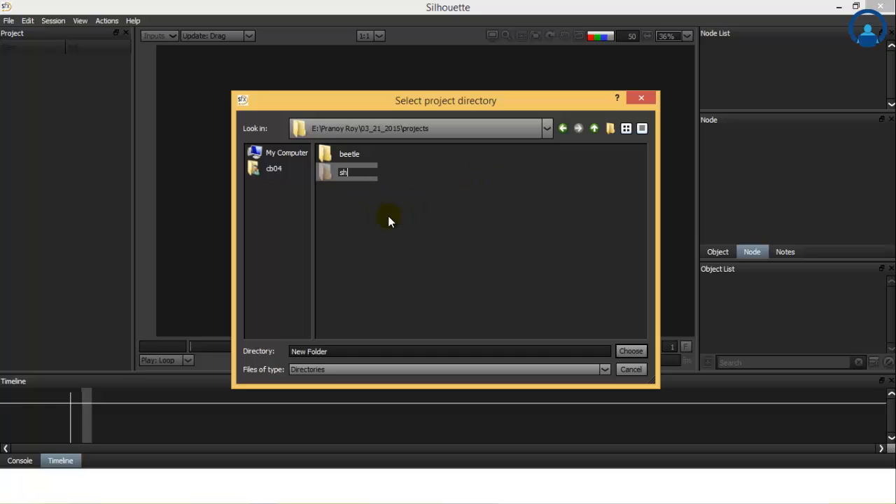
pyautogui.write('ape_animation')
pyautogui.press('Return')
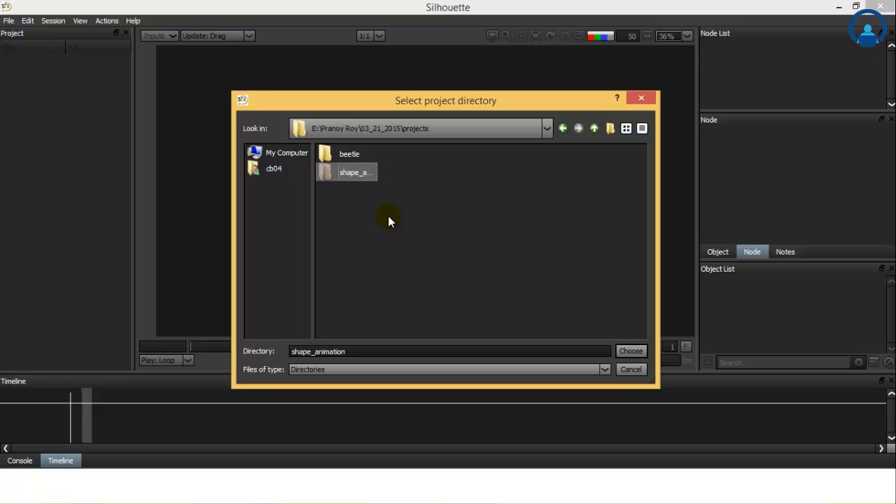
pyautogui.press('Return')
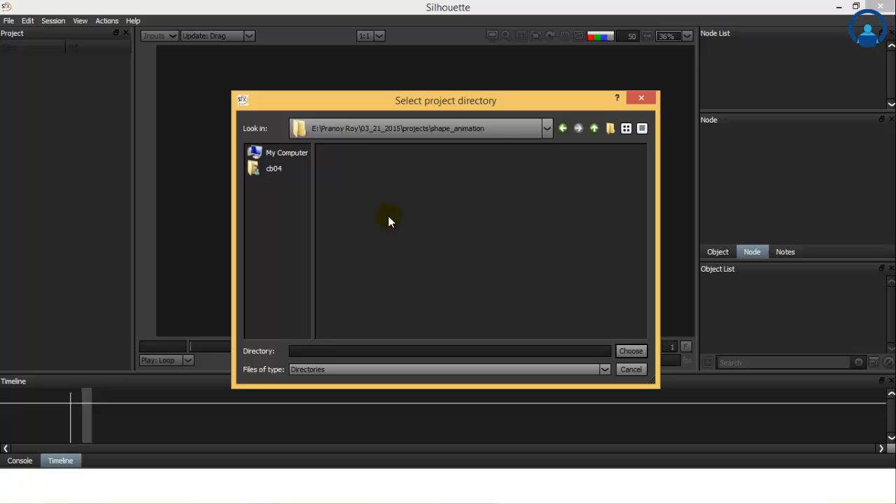
# - Create a scripts folder inside shape_animation and choose it as the project directory
pyautogui.click(610, 128)
pyautogui.write('scripts')
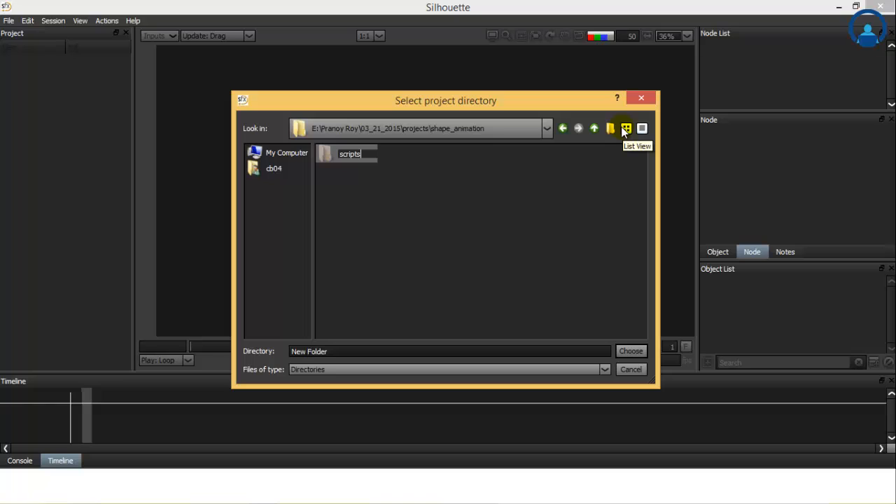
pyautogui.press('Return')
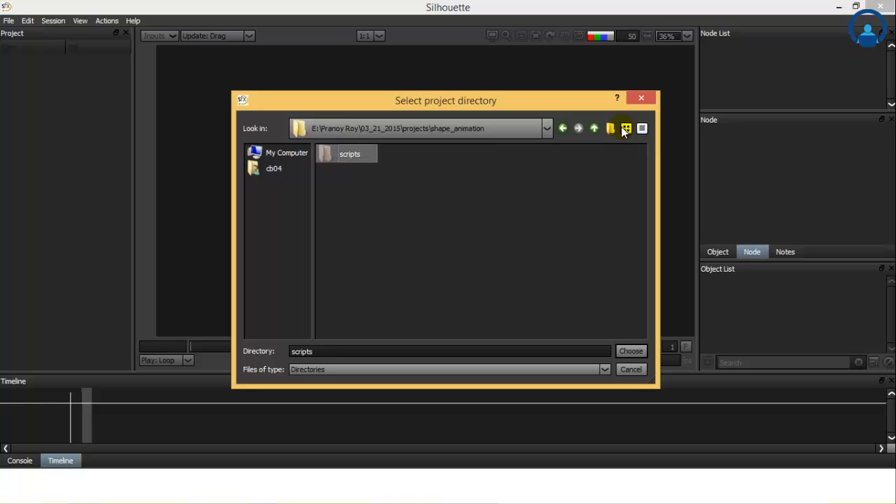
pyautogui.doubleClick(354, 156)
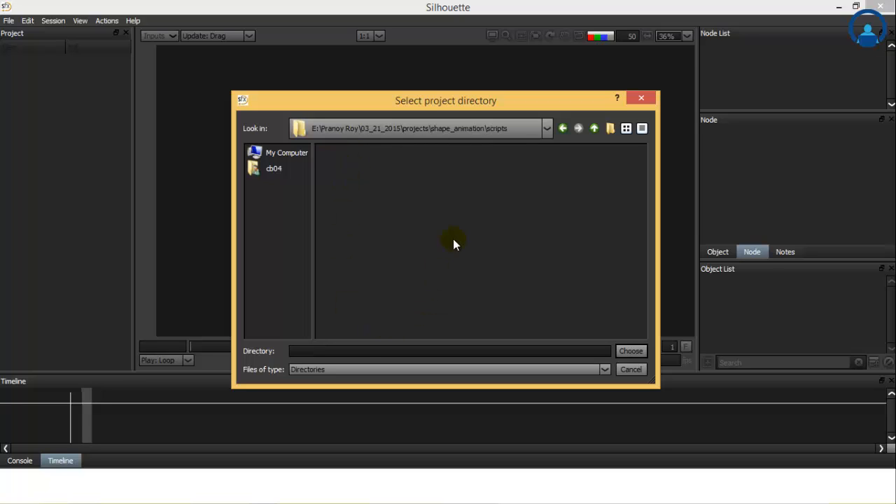
pyautogui.click(631, 351)
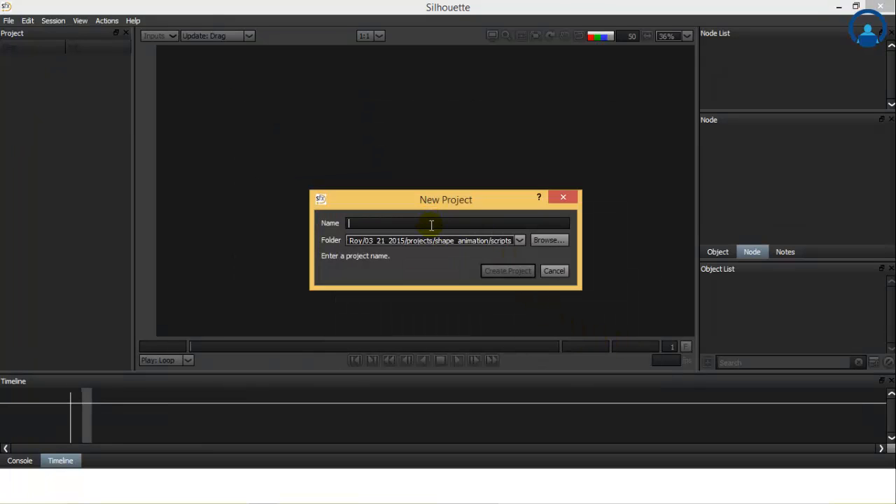
# - Name the new project shape_animation_v01 and create it
pyautogui.write('shape_')
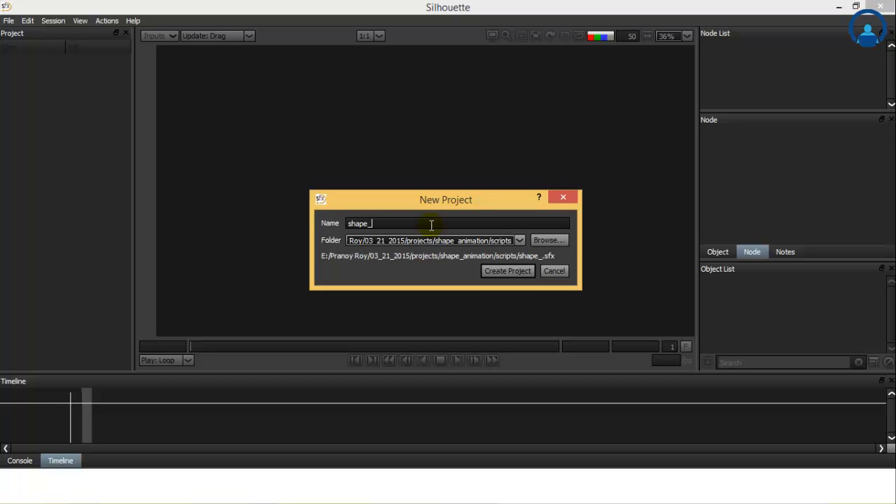
pyautogui.write('animatio')
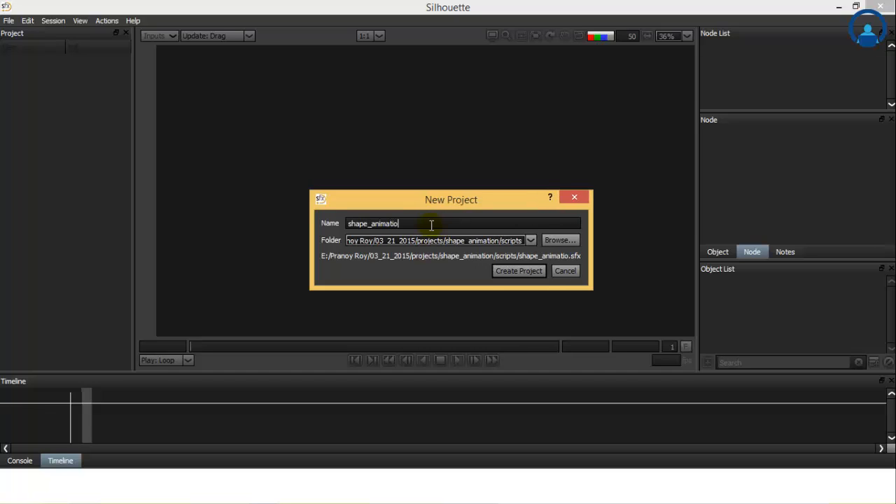
pyautogui.write('n_v01')
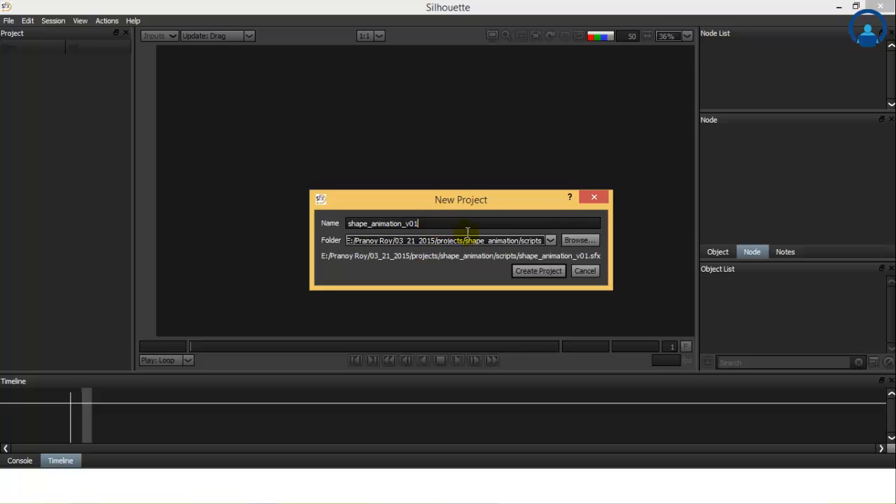
pyautogui.click(537, 277)
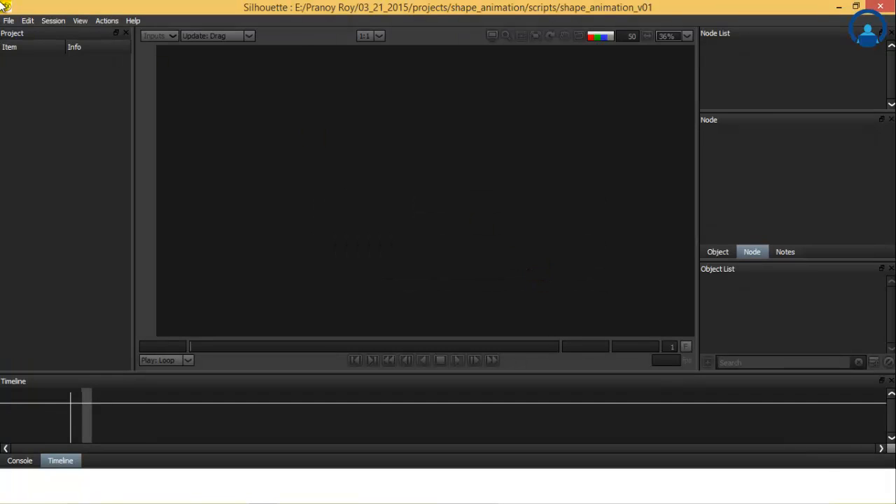
# - Import the test_shapes image sequence from the shape_animation folder inside shots as media
pyautogui.click(9, 21)
pyautogui.moveTo(42, 147)
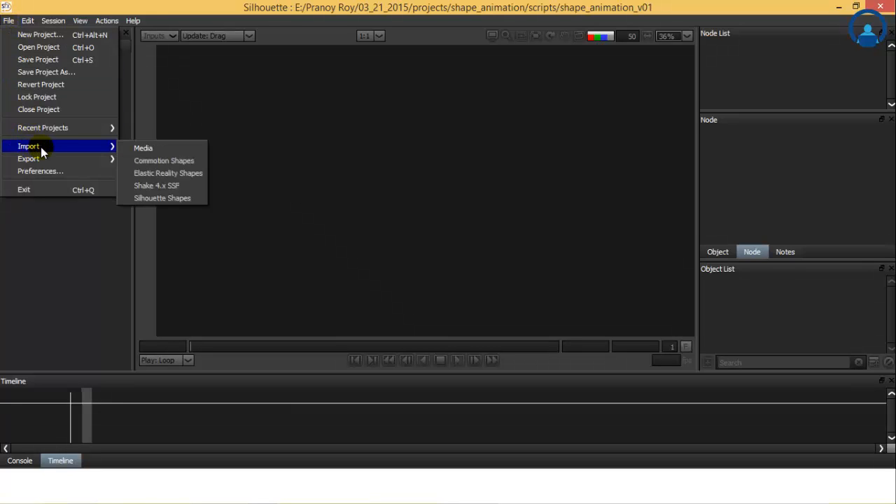
pyautogui.click(142, 150)
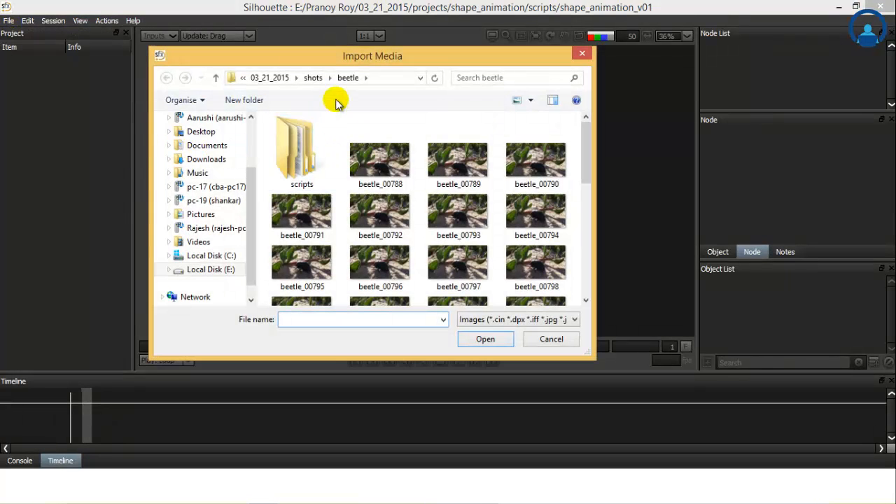
pyautogui.click(313, 79)
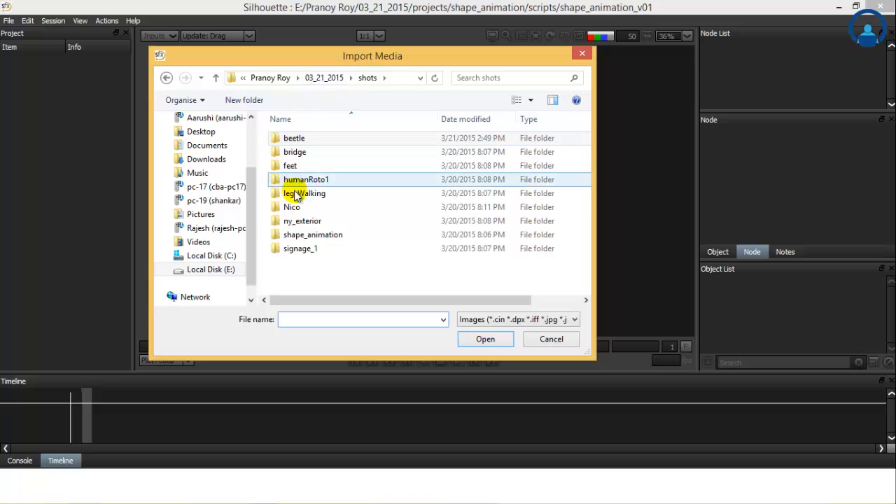
pyautogui.click(304, 236)
pyautogui.doubleClick(304, 237)
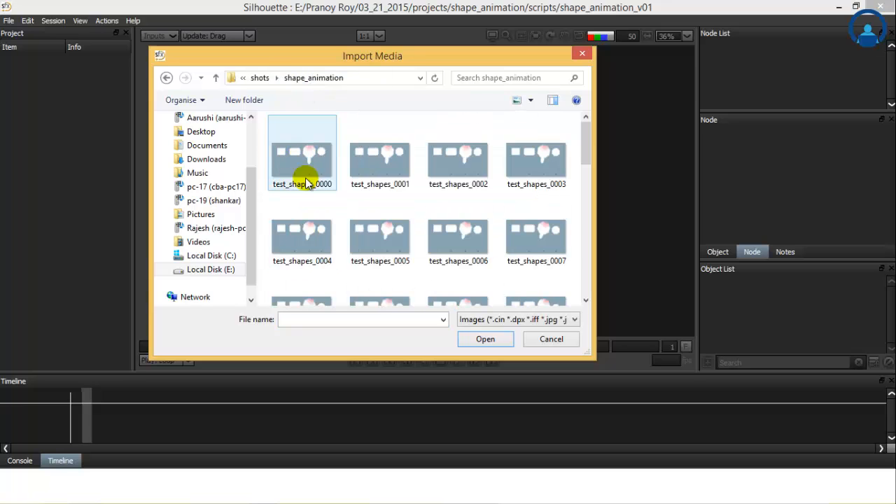
pyautogui.scroll(-7, 303, 184)
pyautogui.scroll(8, 305, 200)
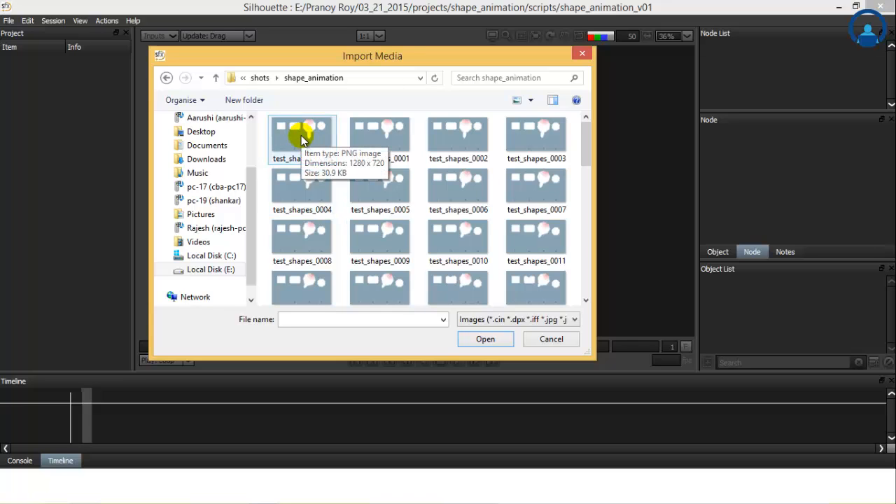
pyautogui.doubleClick(302, 140)
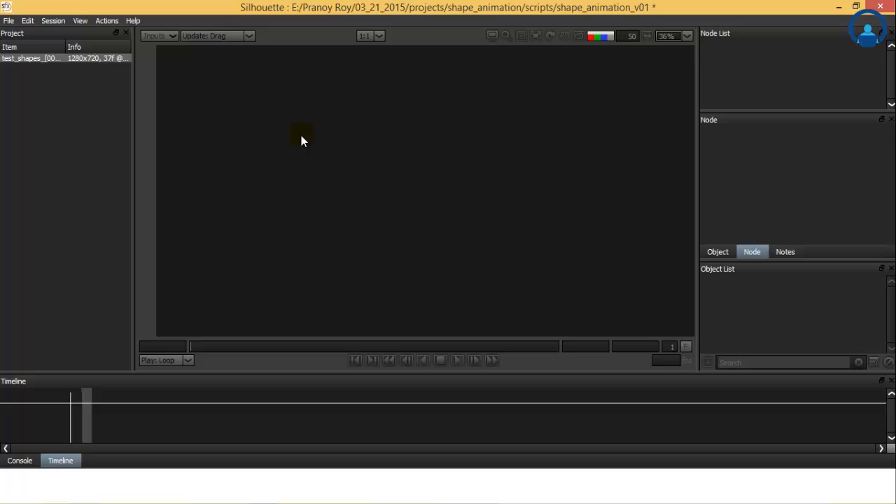
# - Create a new Roto session named shapes_animating for the imported sequence, keeping the HDTV 720p format
pyautogui.hotkey('ctrl', 'n')
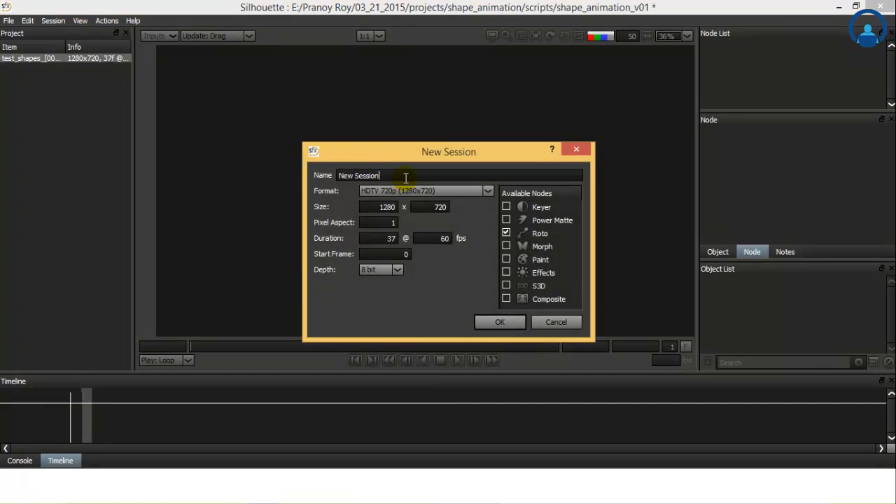
pyautogui.moveTo(400, 177); pyautogui.dragTo(285, 160)
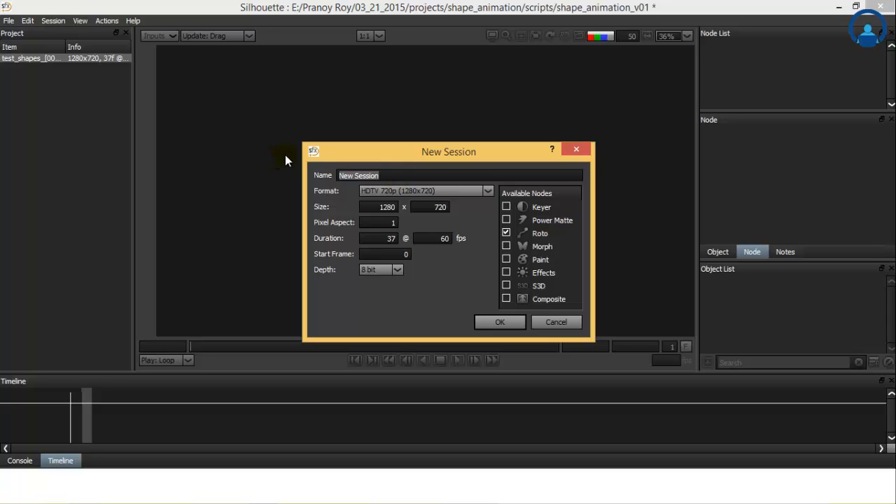
pyautogui.write('shapes_animation')
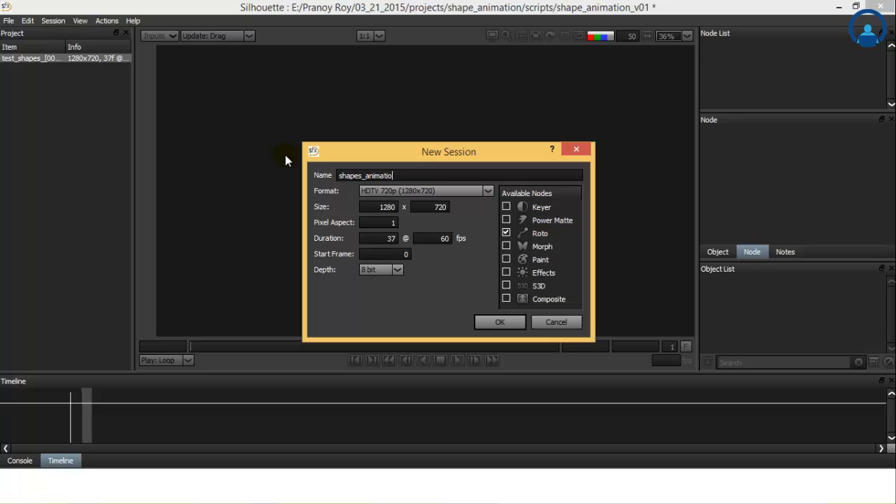
pyautogui.press('BackSpace')
pyautogui.press('BackSpace')
pyautogui.write('ng')
pyautogui.press('Return')
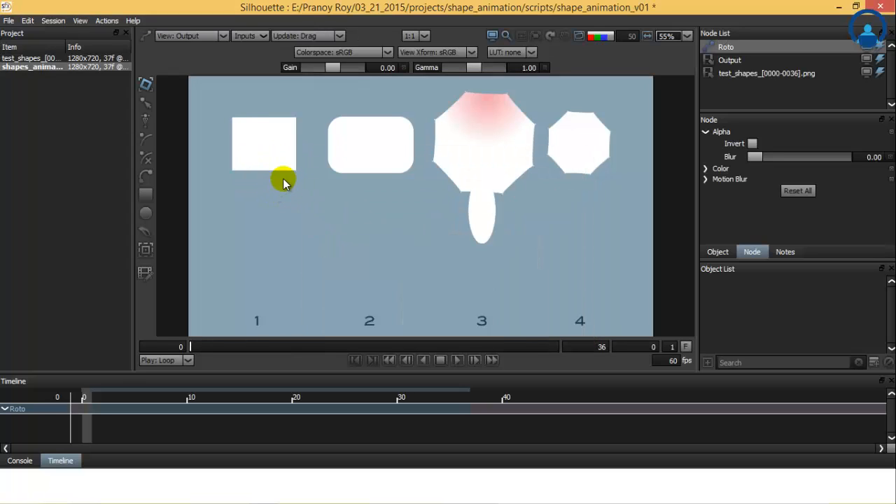
# - Draw a Square roto shape over the white rectangle above number 1 at frame 0
pyautogui.scroll(4, 261, 187)
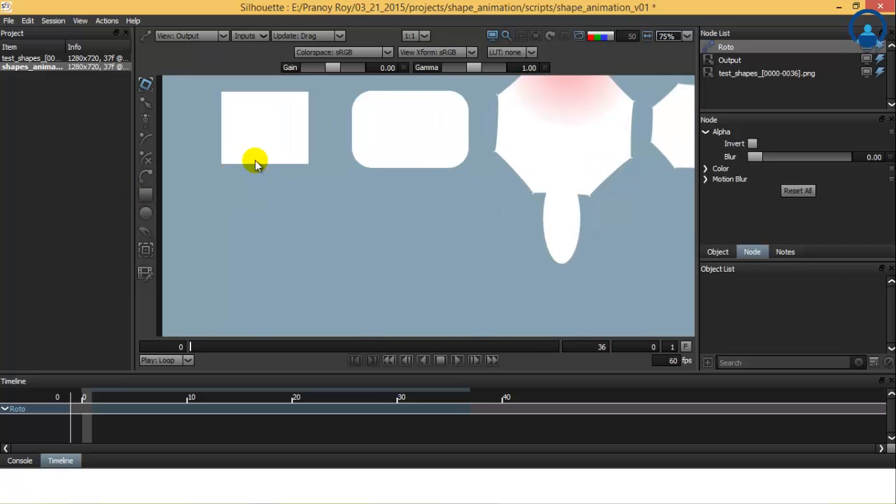
pyautogui.scroll(1, 289, 216)
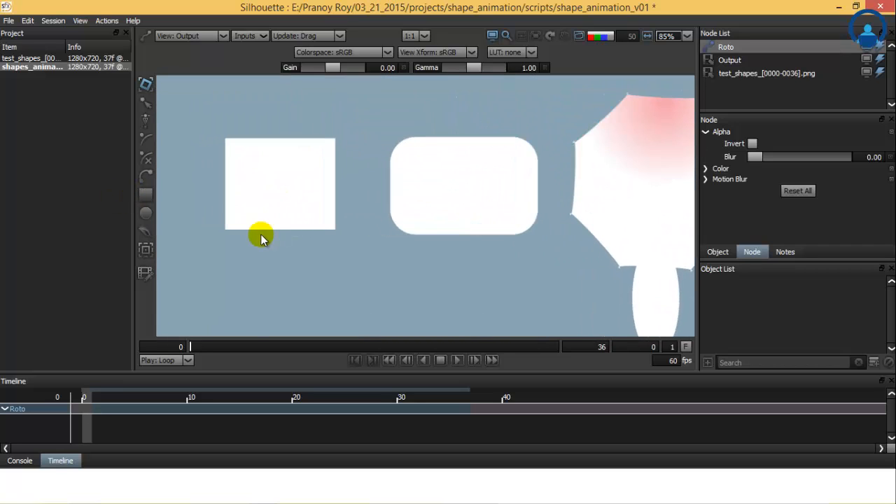
pyautogui.click(146, 196)
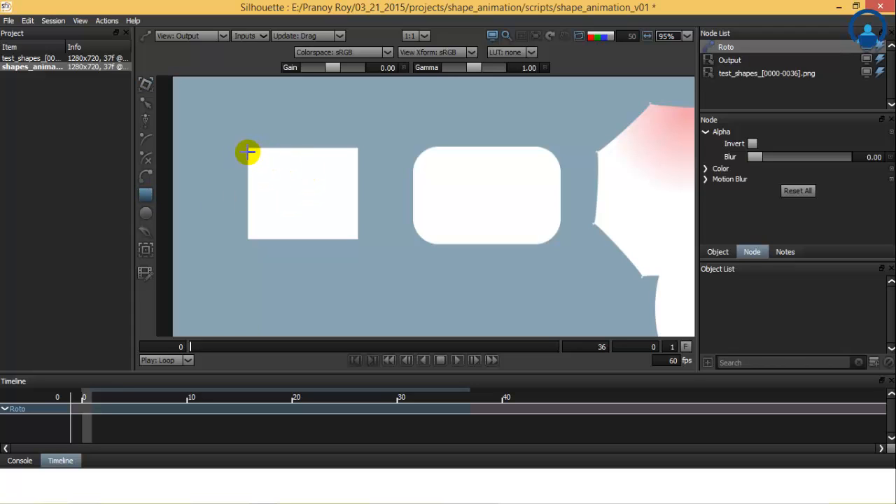
pyautogui.moveTo(248, 149); pyautogui.dragTo(357, 242)
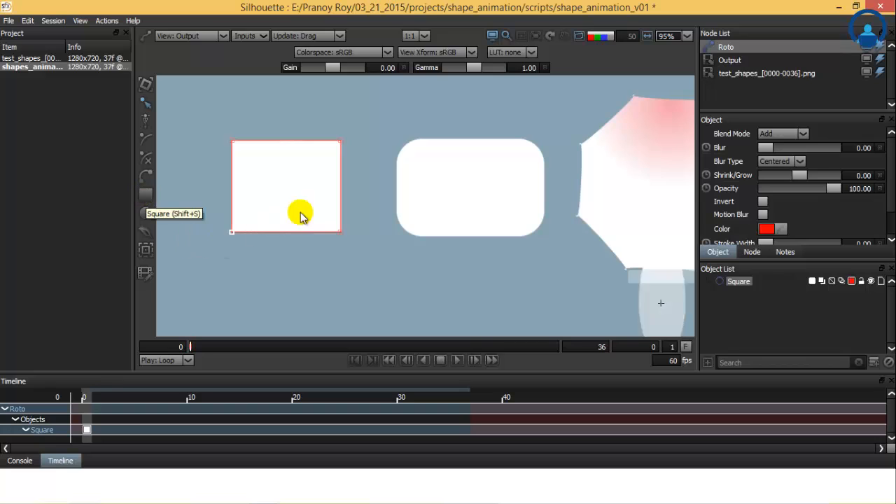
# - Show the square's matte overlay and maximize the viewer with the first rectangle in close view
pyautogui.click(460, 249)
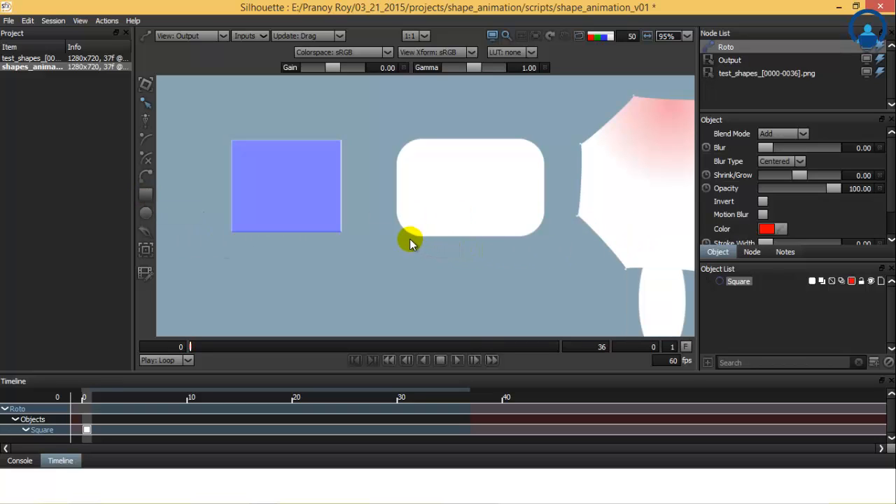
pyautogui.scroll(2, 320, 184)
pyautogui.moveTo(320, 184); pyautogui.dragTo(383, 188)
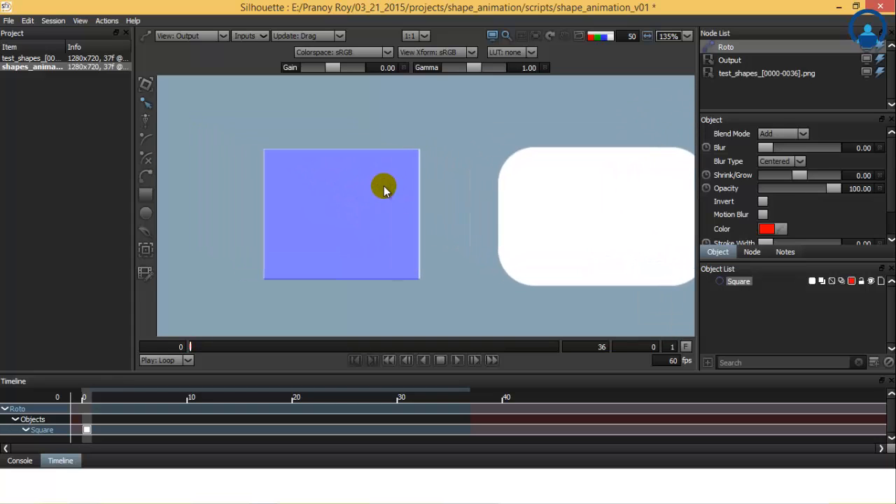
pyautogui.scroll(1, 383, 189)
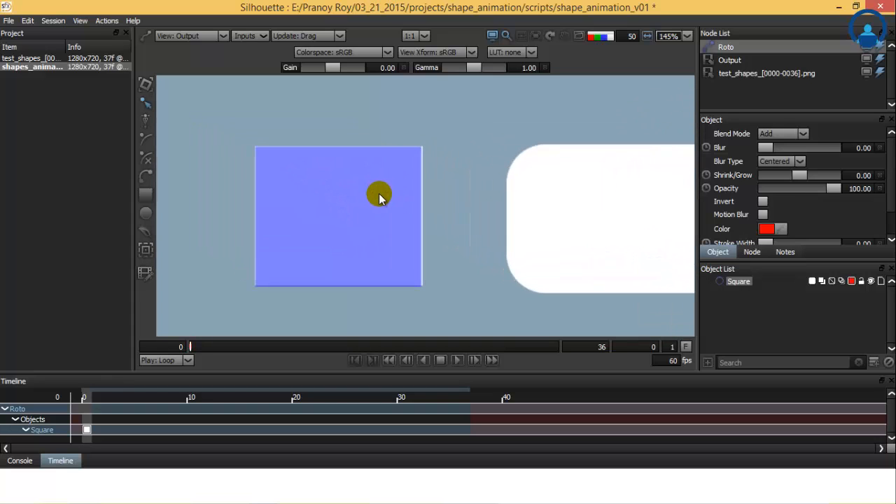
pyautogui.press('`')
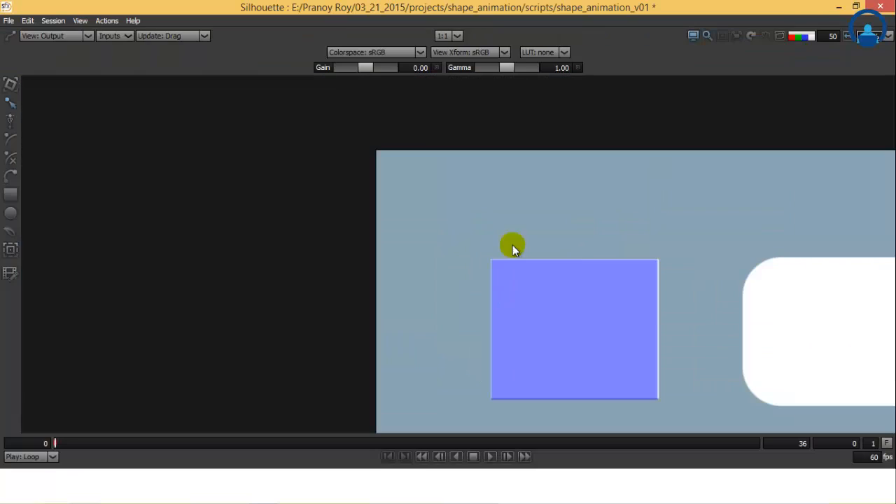
pyautogui.moveTo(655, 313); pyautogui.dragTo(514, 256)
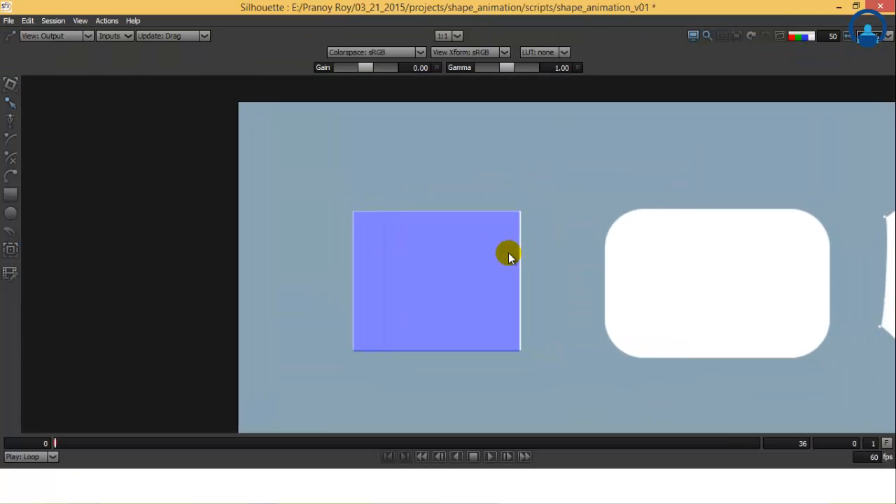
pyautogui.moveTo(484, 287); pyautogui.dragTo(458, 278)
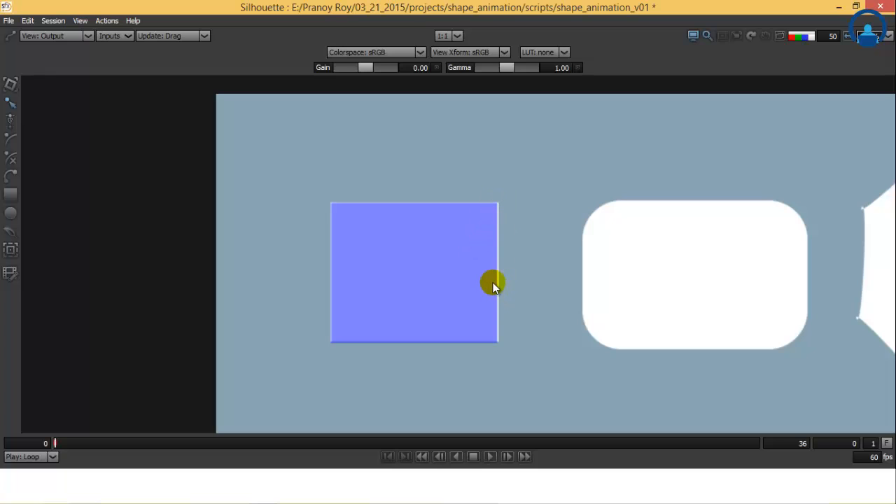
# - Select the square's two right-hand points and fit them to the rectangle's right edge, checking the alignment with the overlay
pyautogui.click(493, 285)
pyautogui.moveTo(580, 168); pyautogui.dragTo(454, 394)
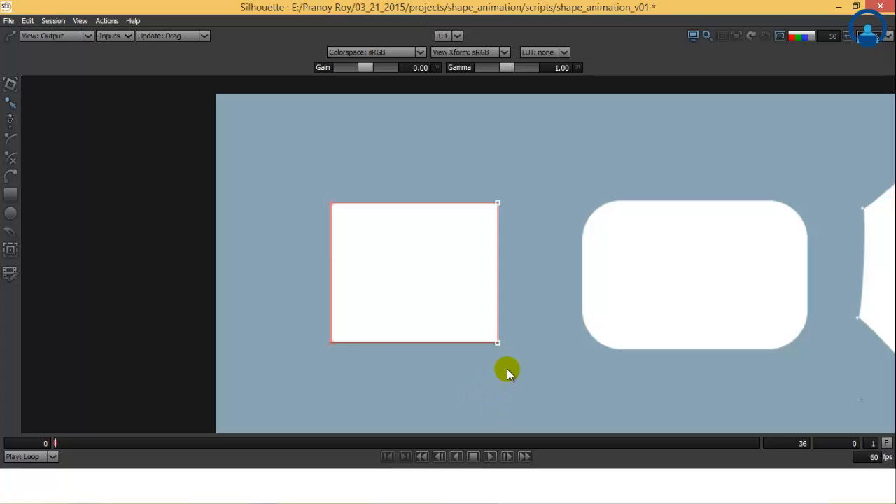
pyautogui.click(549, 327)
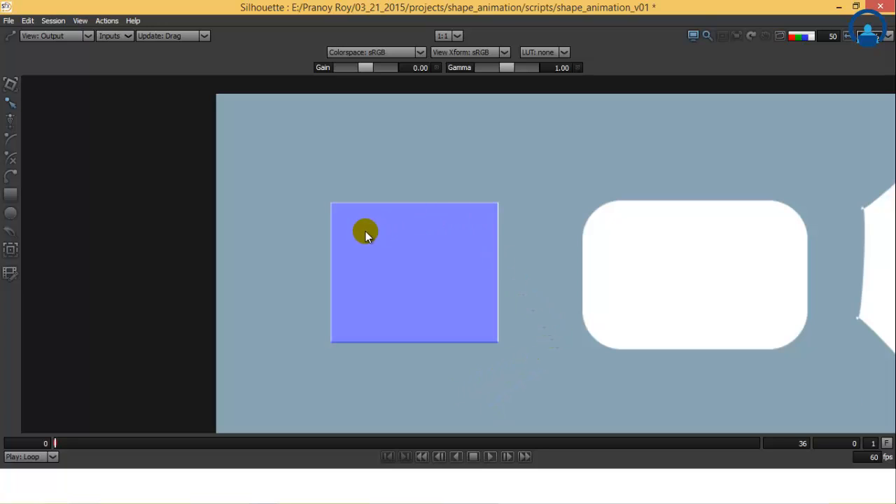
pyautogui.click(439, 321)
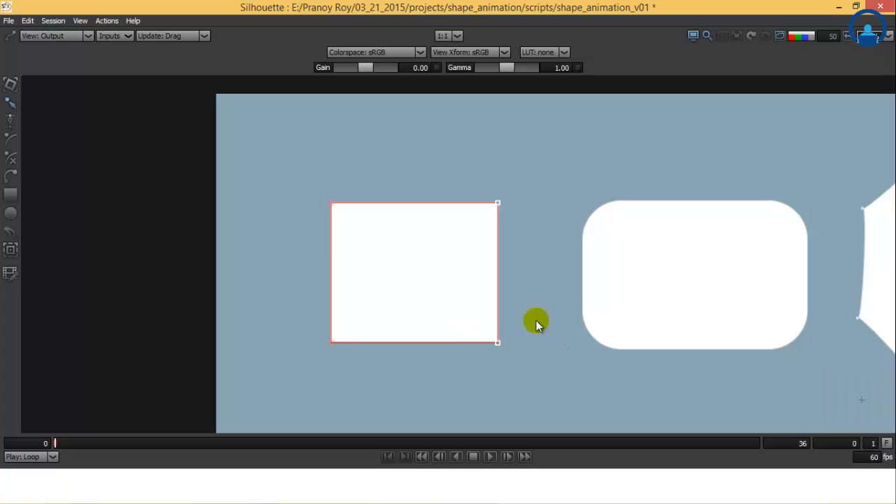
pyautogui.click(268, 390)
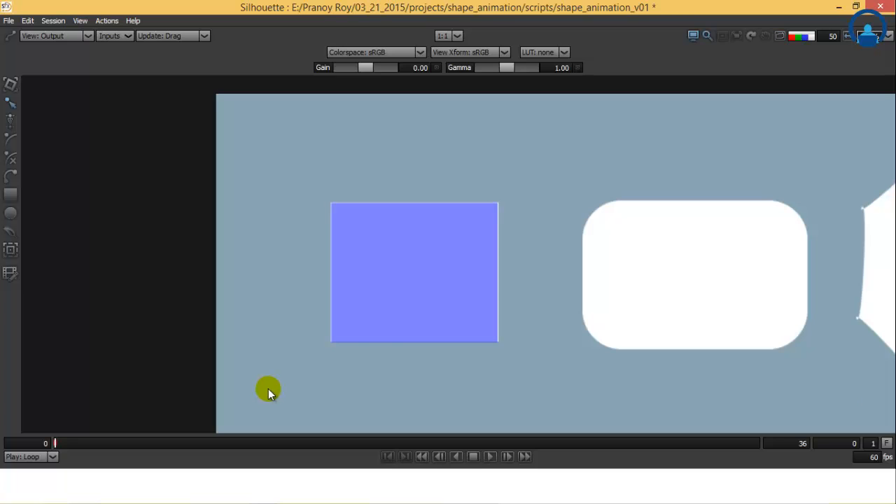
# - Raise the square's two lower points slightly to fit the rectangle's bottom edge, then check it with the overlay
pyautogui.click(432, 327)
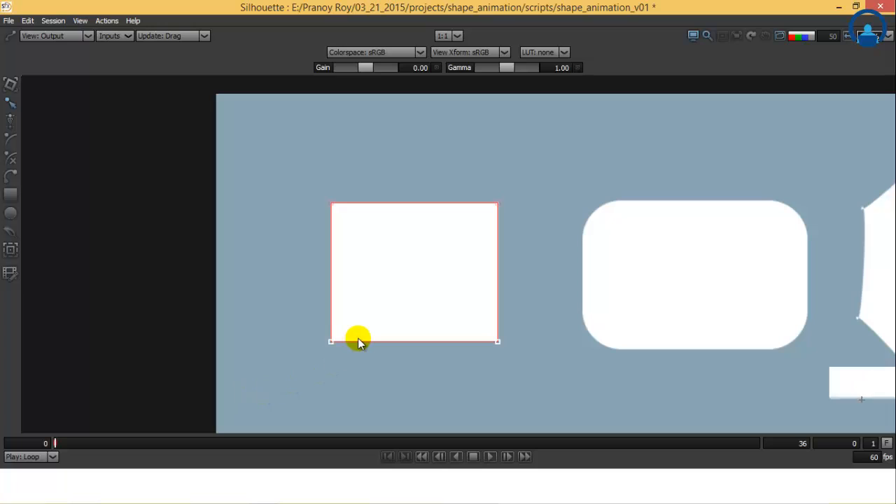
pyautogui.moveTo(357, 338); pyautogui.dragTo(357, 337)
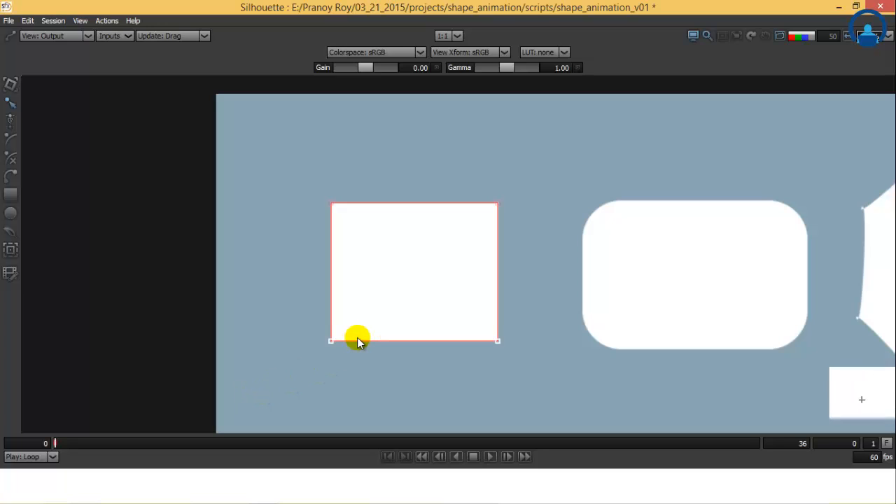
pyautogui.press('s')
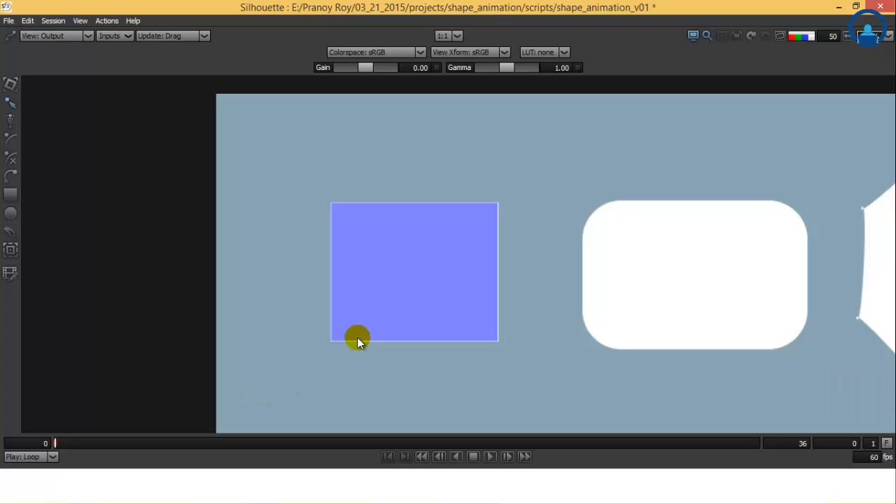
pyautogui.press('s')
# - Go to frame 25, select all four points of the square and key the shape in place
pyautogui.moveTo(416, 267); pyautogui.dragTo(256, 232)
pyautogui.scroll(-3, 318, 224)
pyautogui.scroll(-2, 256, 232)
pyautogui.scroll(1, 256, 232)
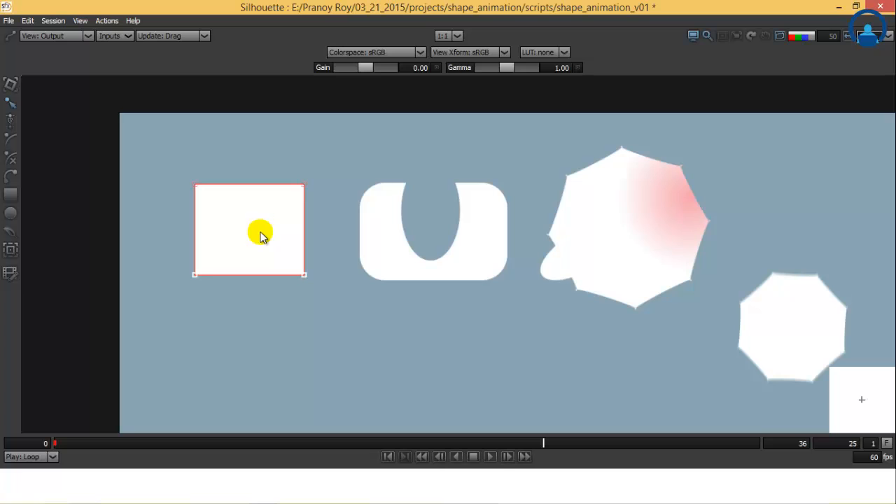
pyautogui.moveTo(378, 140); pyautogui.dragTo(30, 367)
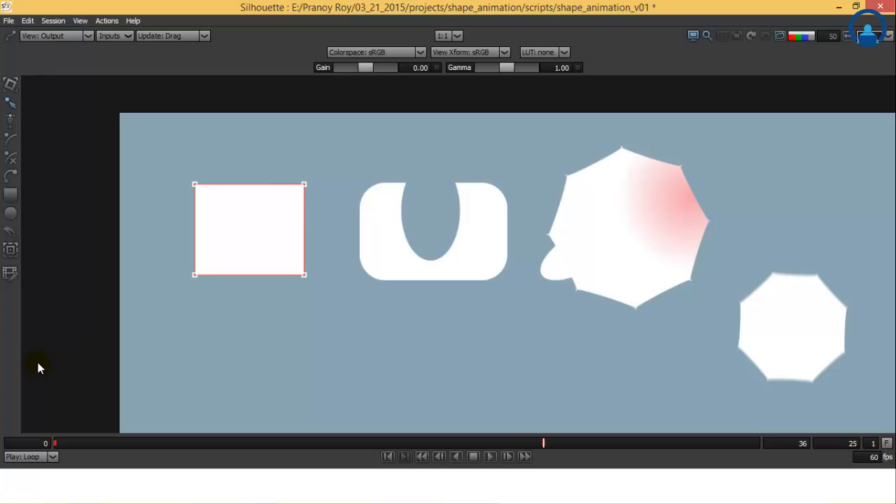
# - Go to frame 36 and move the square straight down until it fits the first rectangle, keying the new position
pyautogui.press('Right')
pyautogui.press('Right')
pyautogui.press('Right')
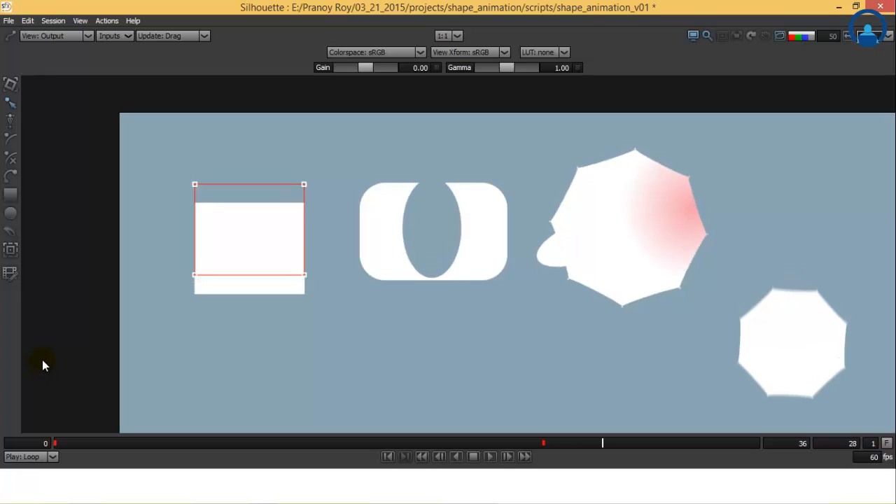
pyautogui.press('Right')
pyautogui.press('Right')
pyautogui.press('Right')
pyautogui.press('Right')
pyautogui.press('Right')
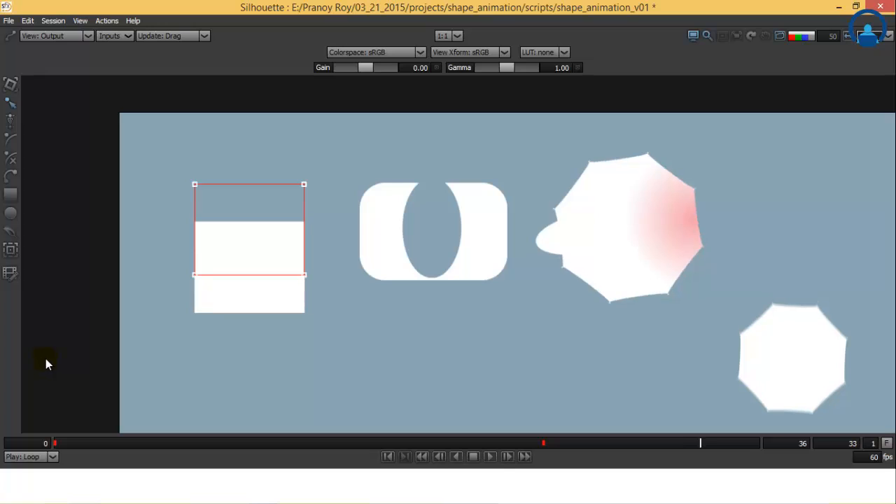
pyautogui.press('Right')
pyautogui.press('Right')
pyautogui.press('Right')
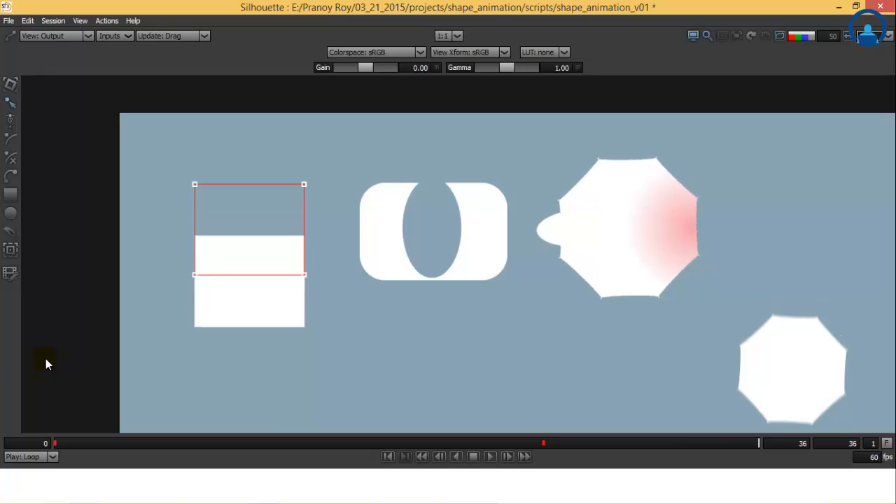
pyautogui.press('Down')
pyautogui.press('Down')
pyautogui.press('Down')
pyautogui.press('Down')
pyautogui.press('Down')
pyautogui.press('Down')
pyautogui.press('Down')
pyautogui.press('Down')
pyautogui.press('Down')
pyautogui.press('Down')
pyautogui.press('Down')
pyautogui.press('Down')
pyautogui.press('Down')
pyautogui.press('Down')
pyautogui.press('Down')
pyautogui.press('Down')
pyautogui.press('Down')
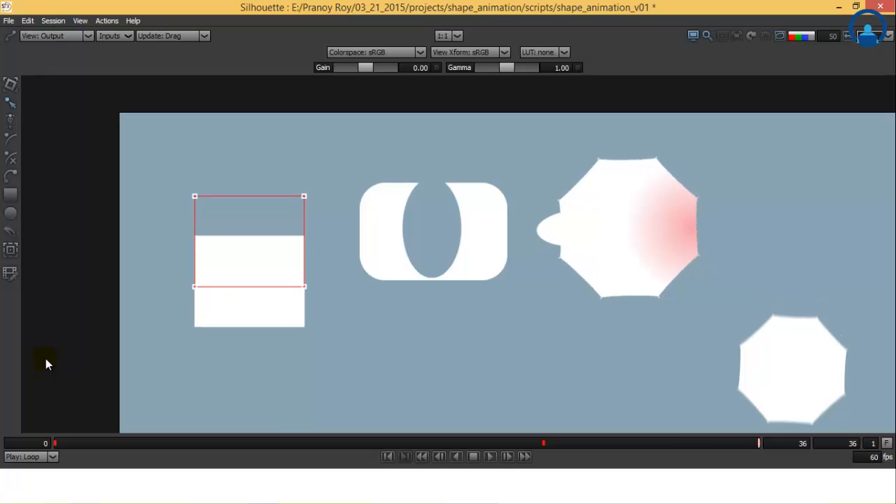
pyautogui.press('Down')
pyautogui.press('Down')
pyautogui.press('Down')
pyautogui.press('Down')
pyautogui.press('Down')
pyautogui.press('Down')
pyautogui.press('Down')
pyautogui.press('Down')
pyautogui.press('Down')
pyautogui.press('Down')
pyautogui.press('Down')
pyautogui.press('Down')
pyautogui.press('Down')
pyautogui.press('Down')
pyautogui.press('Down')
pyautogui.press('Down')
pyautogui.press('Down')
pyautogui.press('Down')
pyautogui.press('Down')
pyautogui.press('Down')
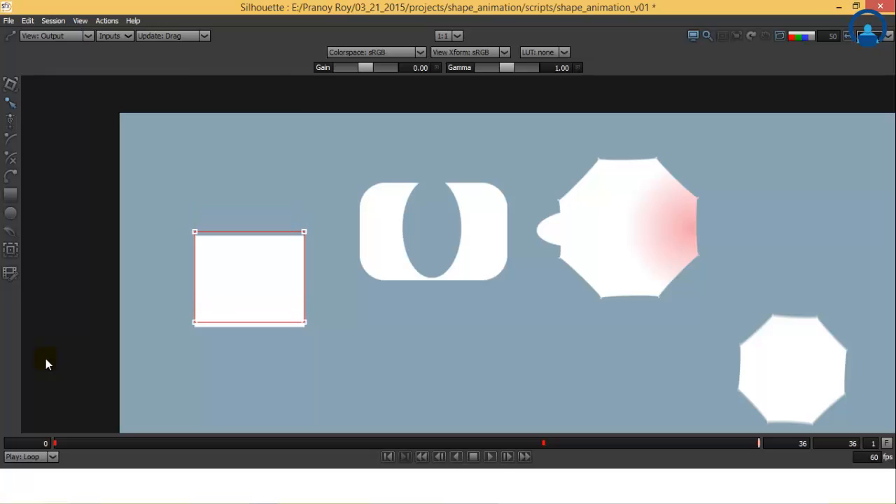
pyautogui.press('Down')
pyautogui.press('Down')
pyautogui.press('Down')
pyautogui.press('Down')
pyautogui.press('Down')
pyautogui.press('Down')
pyautogui.press('Down')
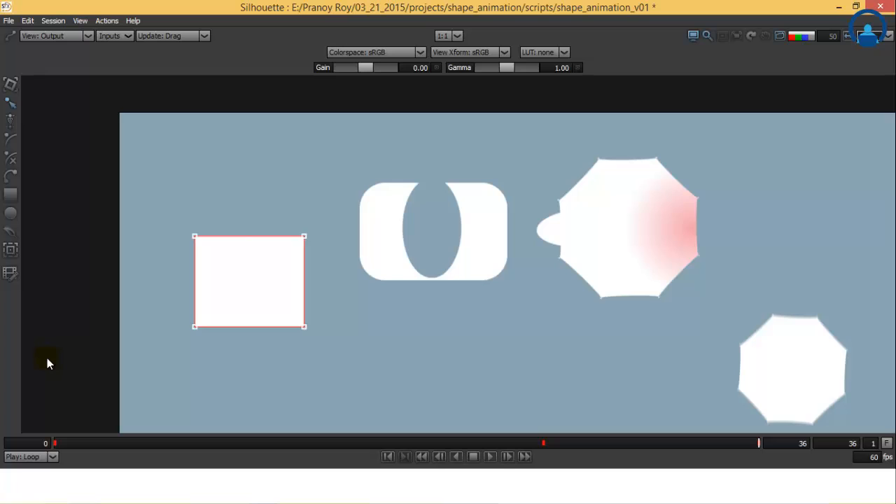
# - Show the matte overlay and jump between the keyframes at frames 25 and 36 to check the square against the rectangle
pyautogui.hotkey('shift', 'z')
pyautogui.hotkey('shift', 'x')
pyautogui.press('a')
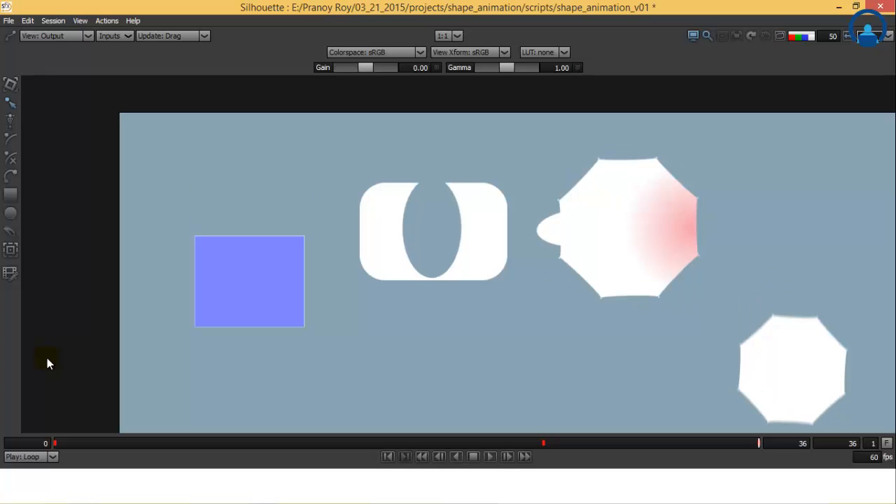
pyautogui.hotkey('shift', 'z')
pyautogui.hotkey('shift', 'x')
pyautogui.hotkey('shift', 'z')
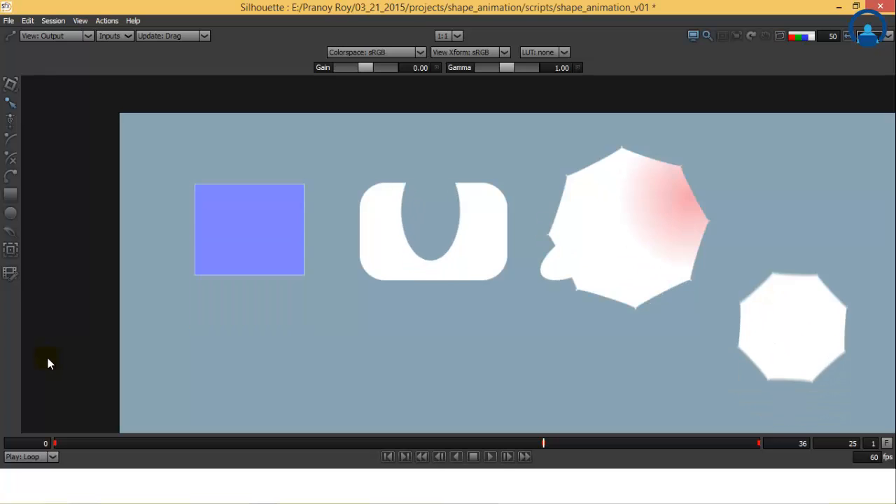
pyautogui.hotkey('shift', 'x')
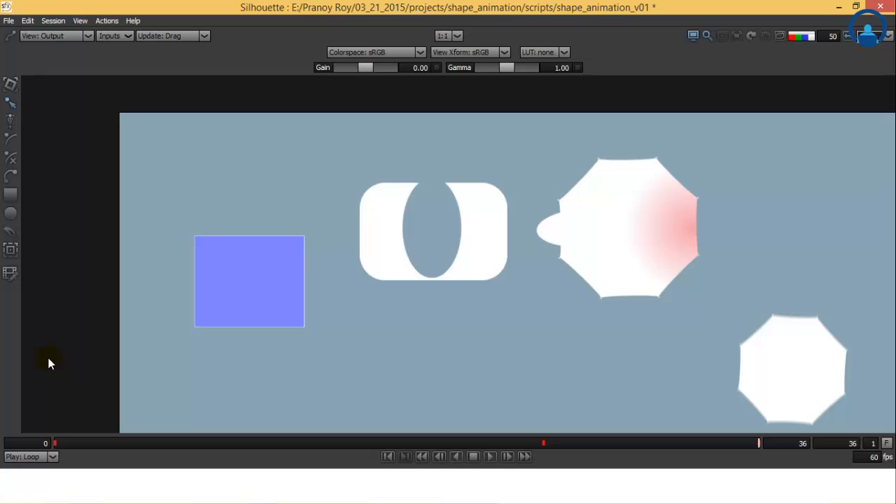
pyautogui.hotkey('shift', 'z')
pyautogui.hotkey('shift', 'x')
# - Return to frame 0 and draw a closed B-spline around the rounded rectangle, placing points at its corners and mid-edges
pyautogui.moveTo(757, 446); pyautogui.dragTo(47, 445)
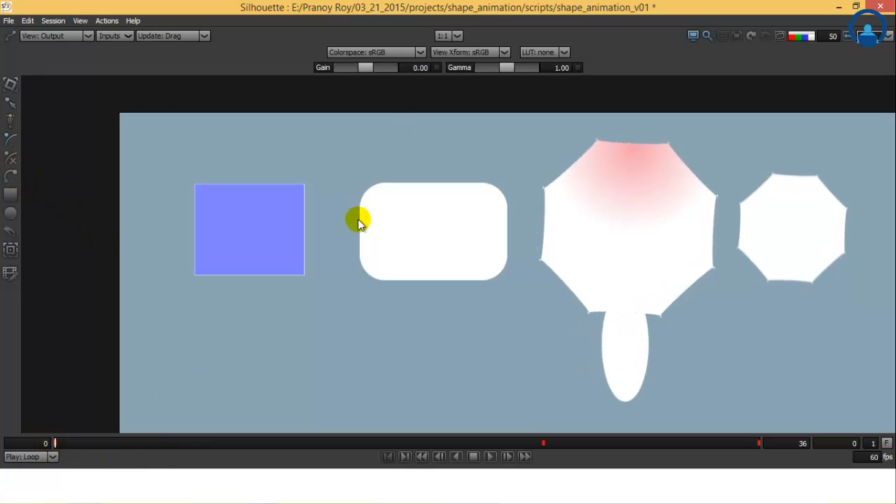
pyautogui.scroll(2, 389, 235)
pyautogui.moveTo(378, 214); pyautogui.dragTo(318, 254)
pyautogui.scroll(1, 336, 206)
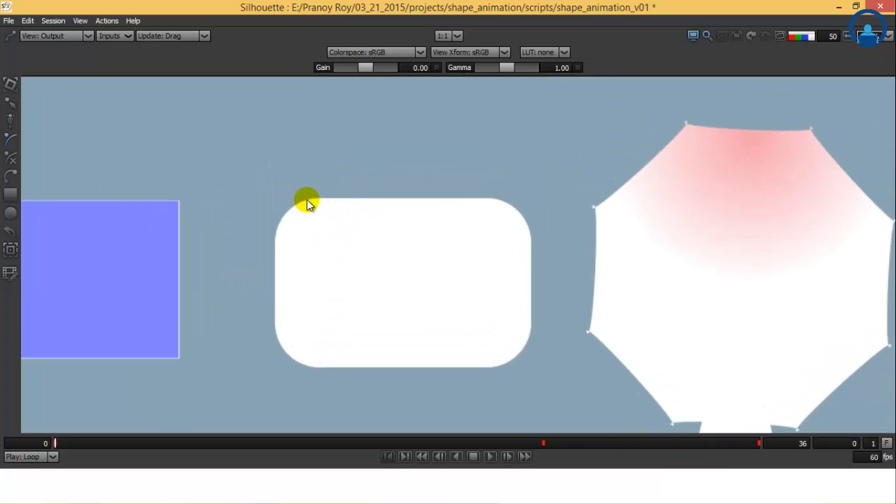
pyautogui.click(316, 198)
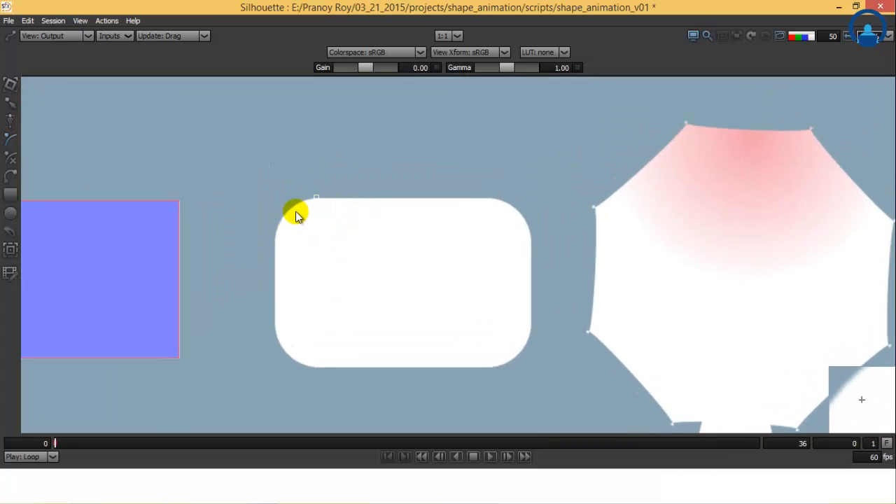
pyautogui.click(292, 207)
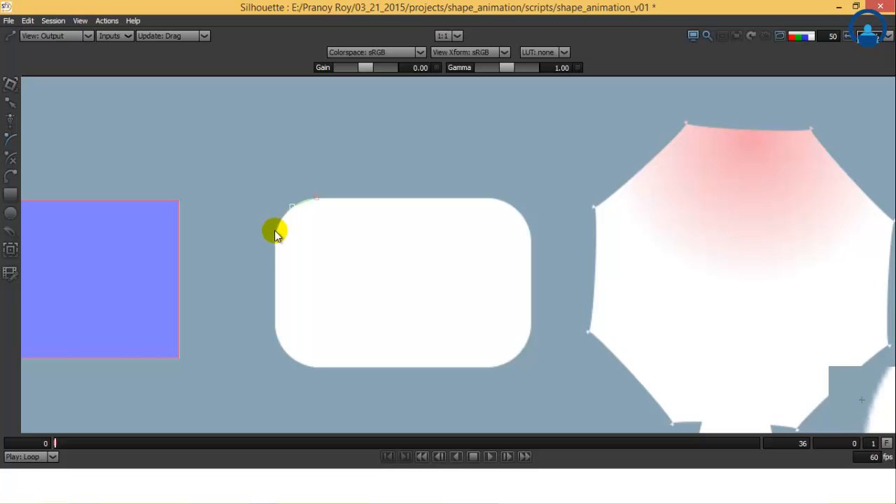
pyautogui.click(274, 234)
pyautogui.click(273, 327)
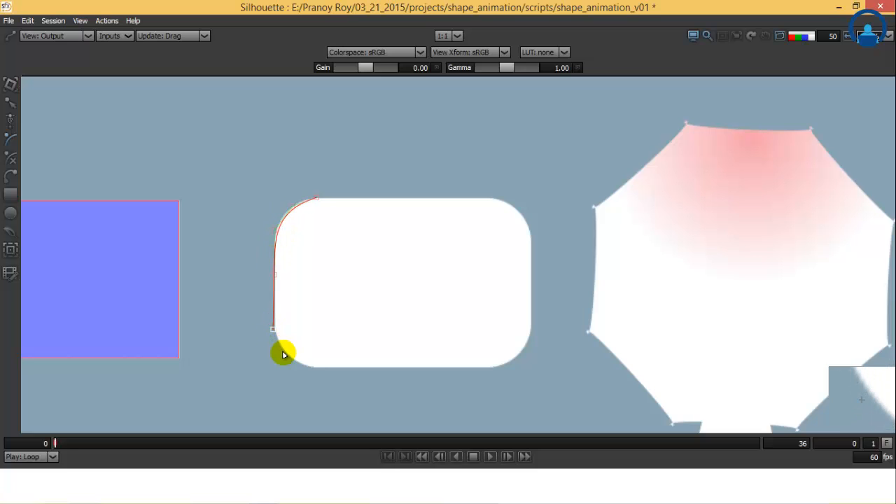
pyautogui.click(309, 367)
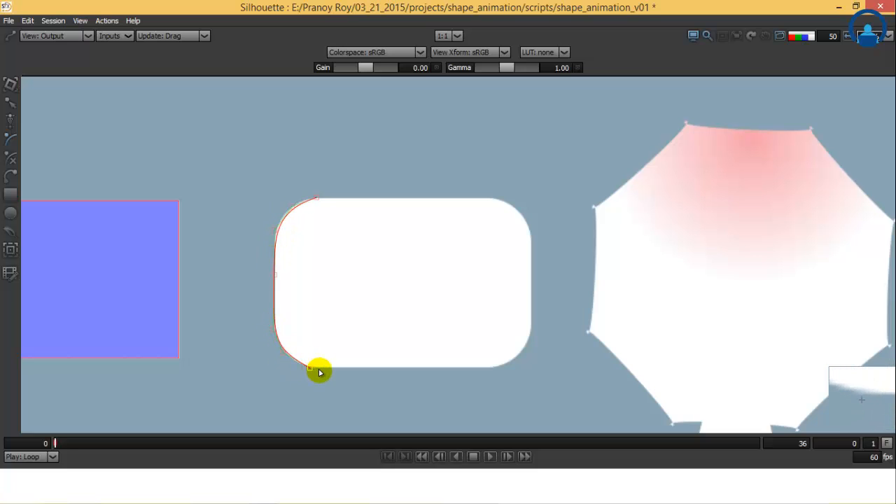
pyautogui.click(403, 368)
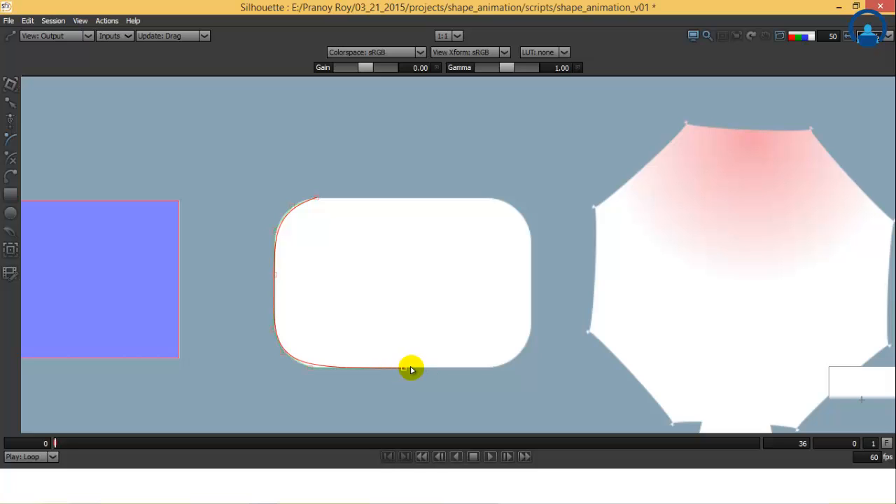
pyautogui.click(494, 366)
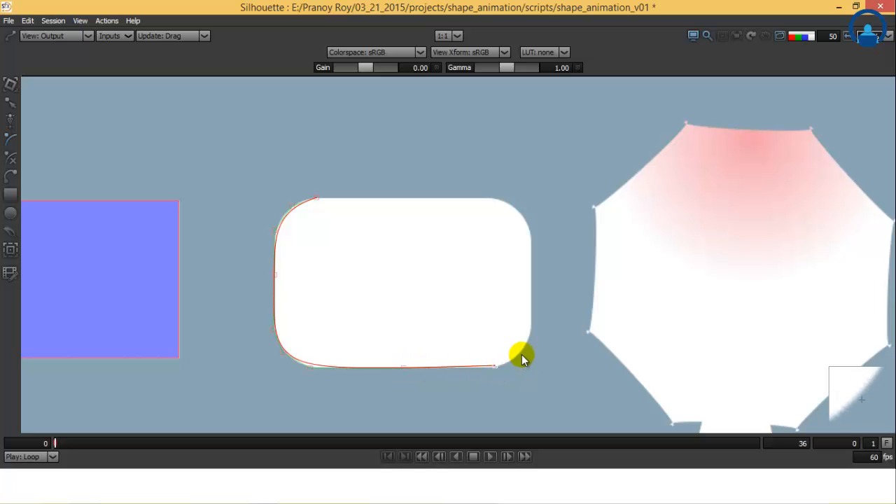
pyautogui.click(530, 325)
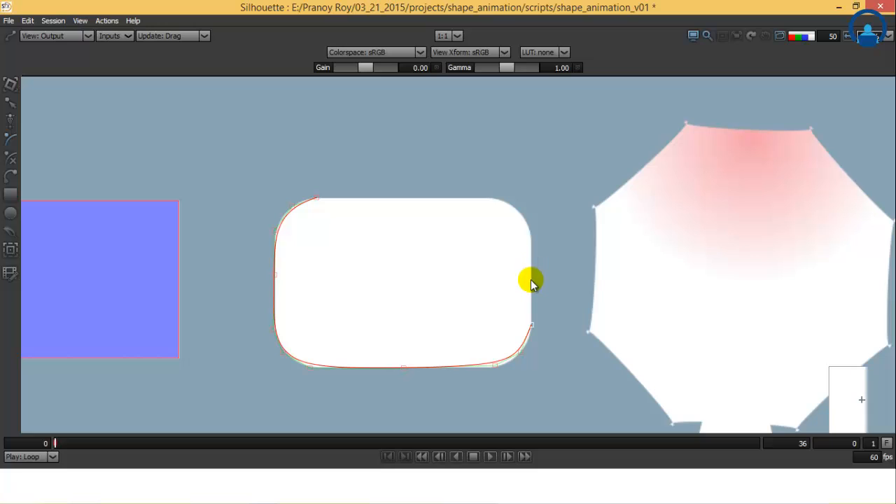
pyautogui.click(531, 279)
pyautogui.click(531, 234)
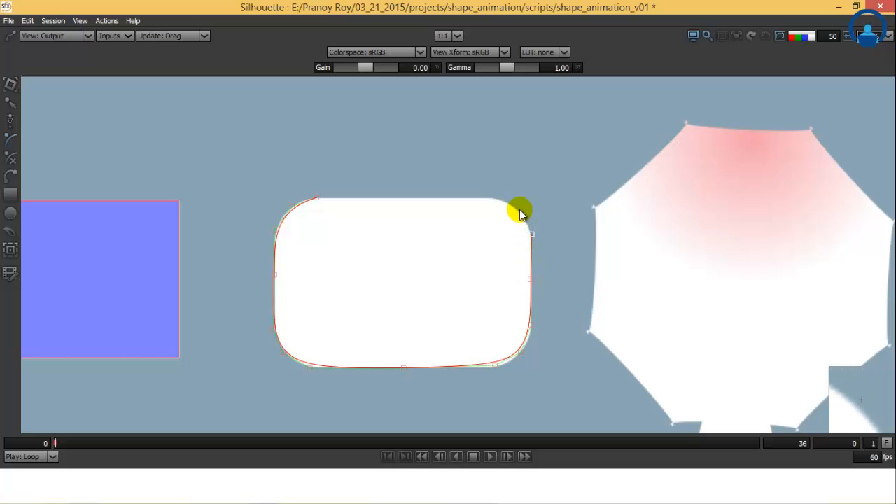
pyautogui.click(492, 198)
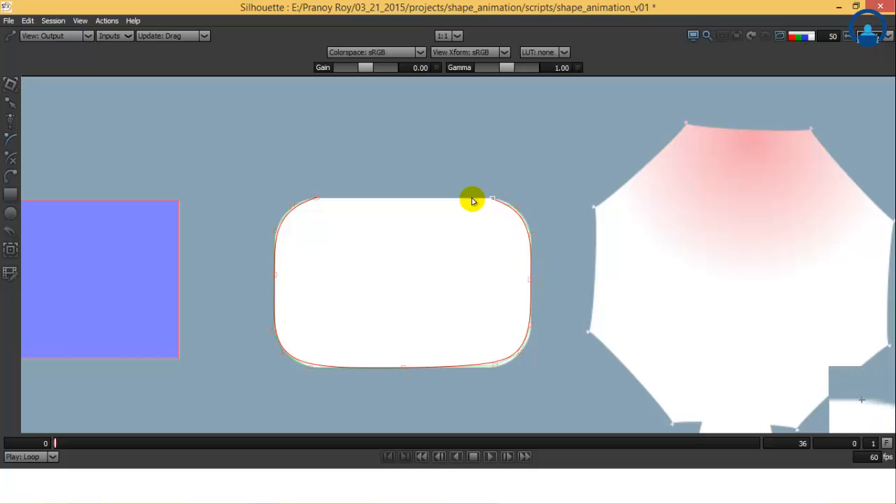
pyautogui.click(403, 198)
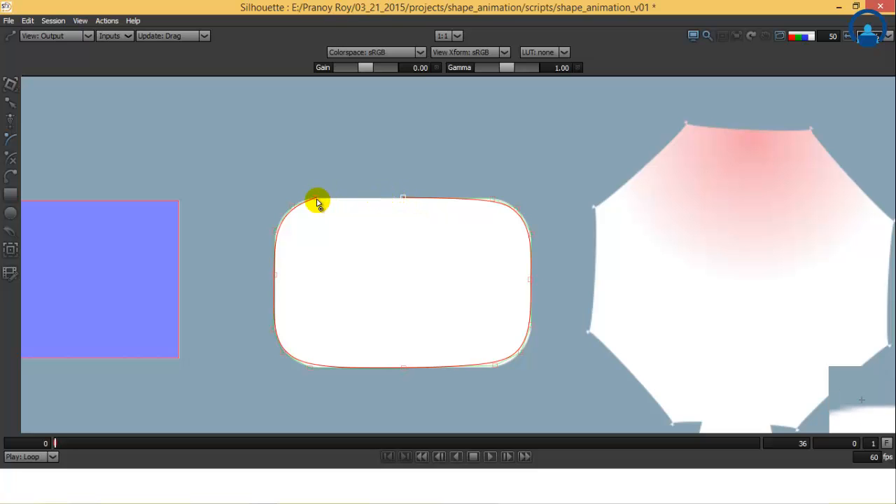
pyautogui.click(317, 203)
# - Fit the new spline's left-hand points to the rounded rectangle's corners, lowering the bottom-left corner point slightly
pyautogui.scroll(2, 314, 208)
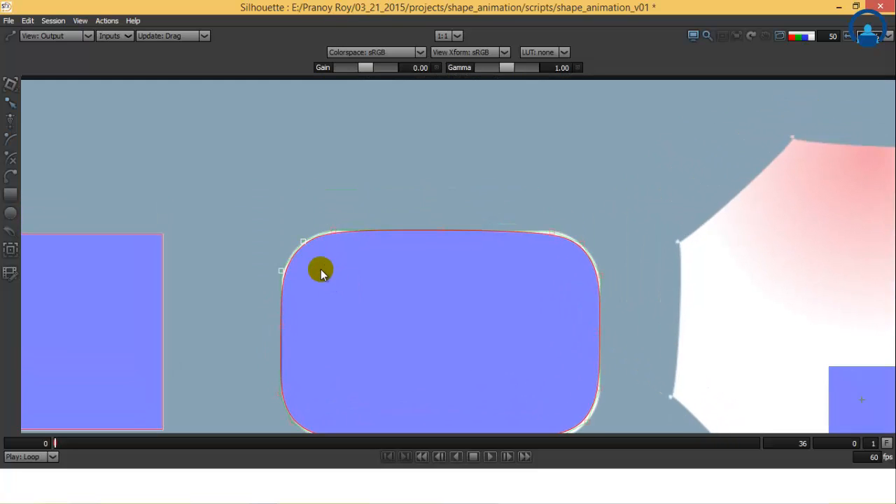
pyautogui.scroll(1, 320, 270)
pyautogui.moveTo(326, 277); pyautogui.dragTo(289, 242)
pyautogui.moveTo(233, 170); pyautogui.dragTo(268, 215)
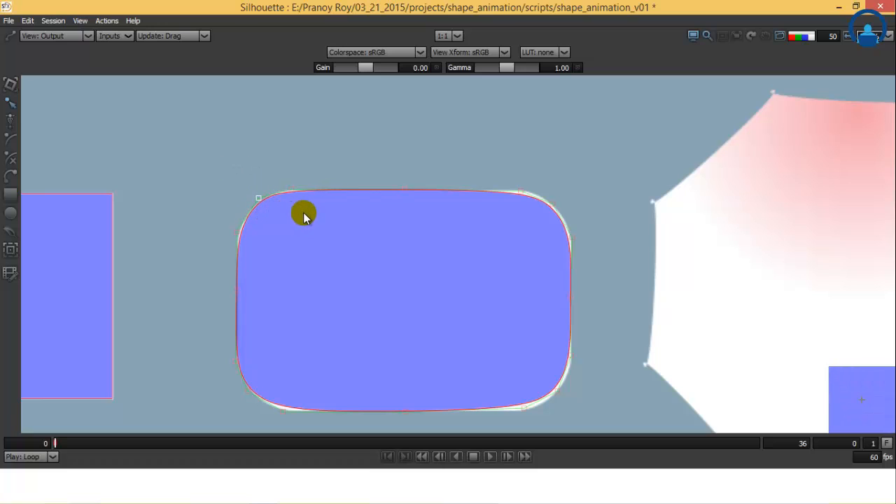
pyautogui.moveTo(271, 270); pyautogui.dragTo(216, 313)
pyautogui.moveTo(263, 344); pyautogui.dragTo(238, 399)
pyautogui.moveTo(295, 399); pyautogui.dragTo(263, 421)
pyautogui.press('Down')
pyautogui.press('Down')
pyautogui.press('Down')
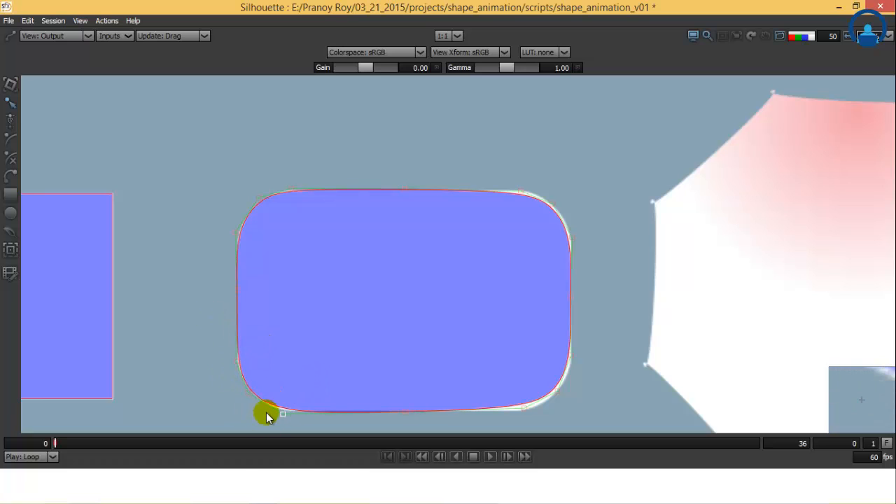
# - Raise the spline's bottom-centre point slightly and fit the points around the bottom-right corner to the rounded rectangle
pyautogui.moveTo(449, 396); pyautogui.dragTo(339, 402)
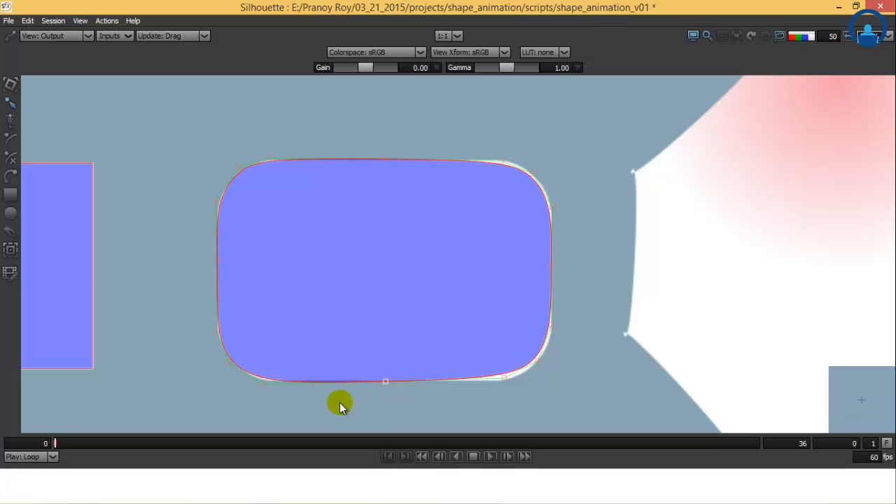
pyautogui.press('Up')
pyautogui.press('Up')
pyautogui.moveTo(520, 401); pyautogui.dragTo(485, 348)
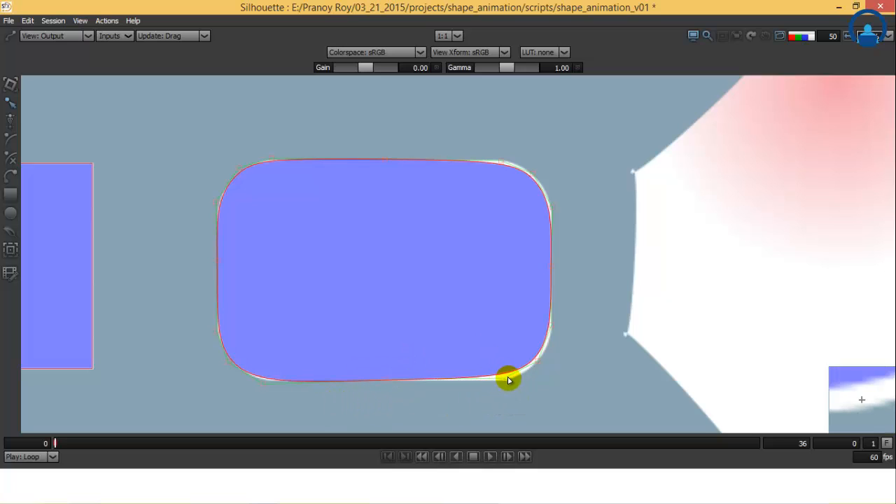
pyautogui.moveTo(508, 377); pyautogui.dragTo(543, 362)
pyautogui.moveTo(644, 358); pyautogui.dragTo(530, 299)
pyautogui.moveTo(605, 302); pyautogui.dragTo(557, 328)
pyautogui.moveTo(582, 189); pyautogui.dragTo(552, 204)
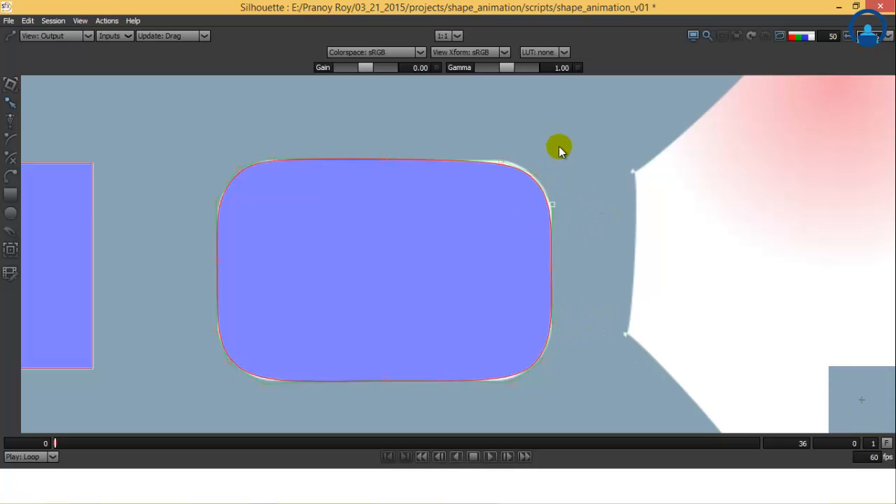
# - Nudge the points around the spline's top-right corner up and outward to cover the rounded rectangle's corner
pyautogui.moveTo(559, 148); pyautogui.dragTo(494, 147)
pyautogui.press('Up')
pyautogui.press('Up')
pyautogui.press('Up')
pyautogui.press('Up')
pyautogui.press('Up')
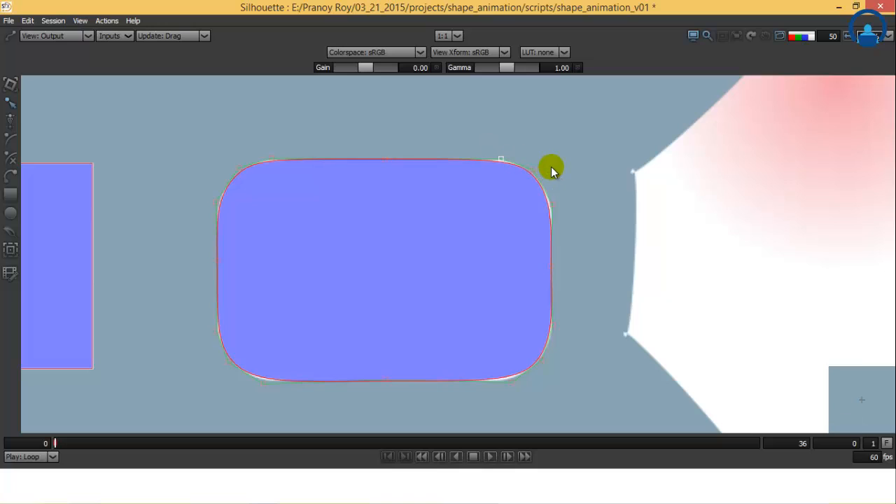
pyautogui.moveTo(558, 152); pyautogui.dragTo(519, 192)
pyautogui.press('Right')
pyautogui.press('Right')
pyautogui.moveTo(580, 191); pyautogui.dragTo(544, 281)
pyautogui.press('Right')
pyautogui.press('Right')
# - Nudge the points at the spline's bottom-right and bottom-left corners outward to fit the rounded rectangle's lower corners
pyautogui.moveTo(580, 188); pyautogui.dragTo(520, 380)
pyautogui.press('Left')
pyautogui.press('Right')
pyautogui.moveTo(528, 416); pyautogui.dragTo(500, 357)
pyautogui.press('Down')
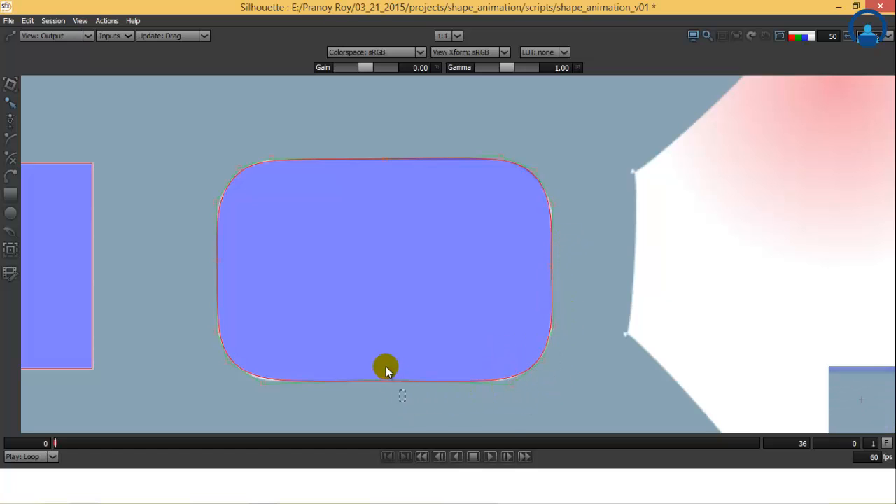
pyautogui.moveTo(280, 405); pyautogui.dragTo(235, 361)
pyautogui.press('Down')
pyautogui.click(210, 154)
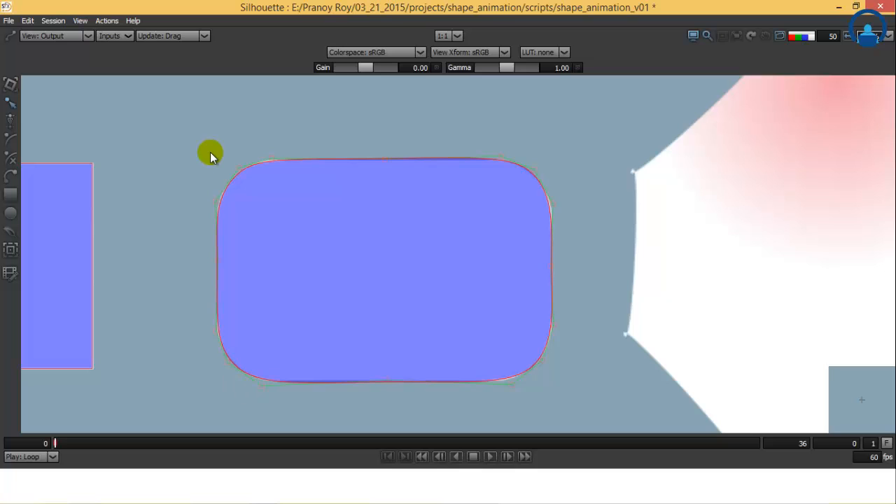
# - Hide the matte overlay and add two points each to the spline's top and bottom edges, near the corners
pyautogui.press('a')
pyautogui.scroll(-1, 358, 278)
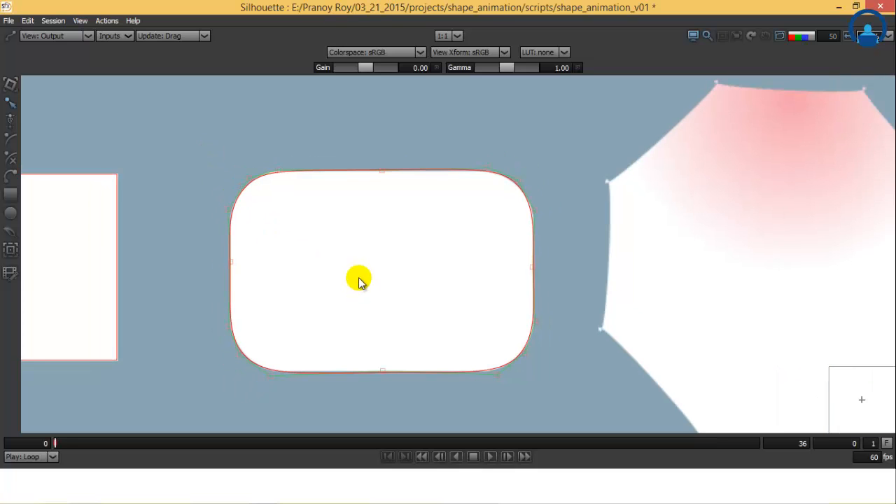
pyautogui.moveTo(376, 289); pyautogui.dragTo(397, 309)
pyautogui.scroll(3, 474, 212)
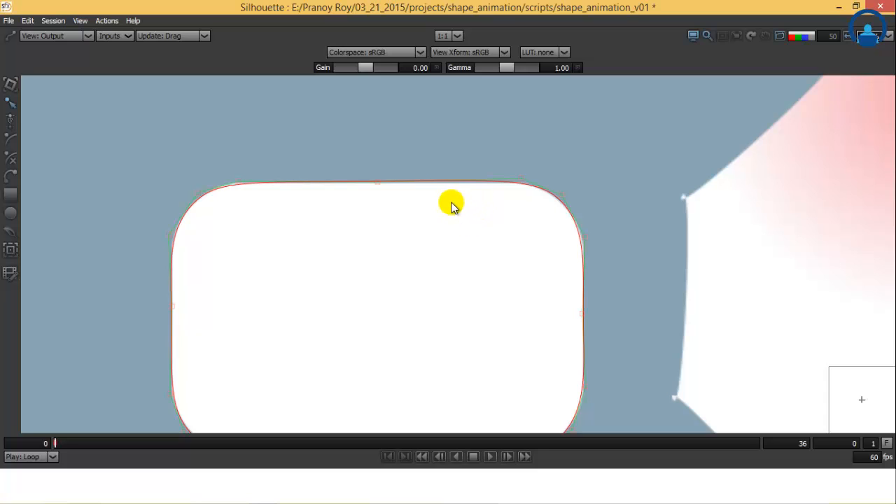
pyautogui.click(490, 183)
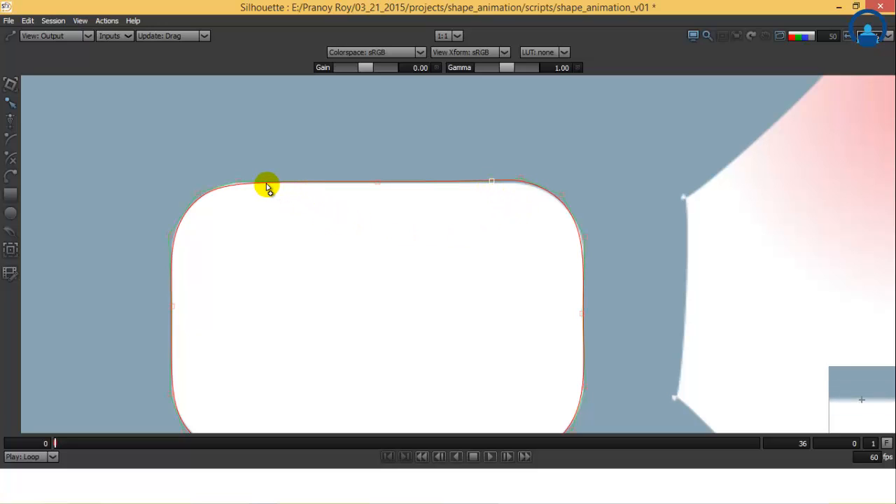
pyautogui.moveTo(308, 275); pyautogui.dragTo(273, 176)
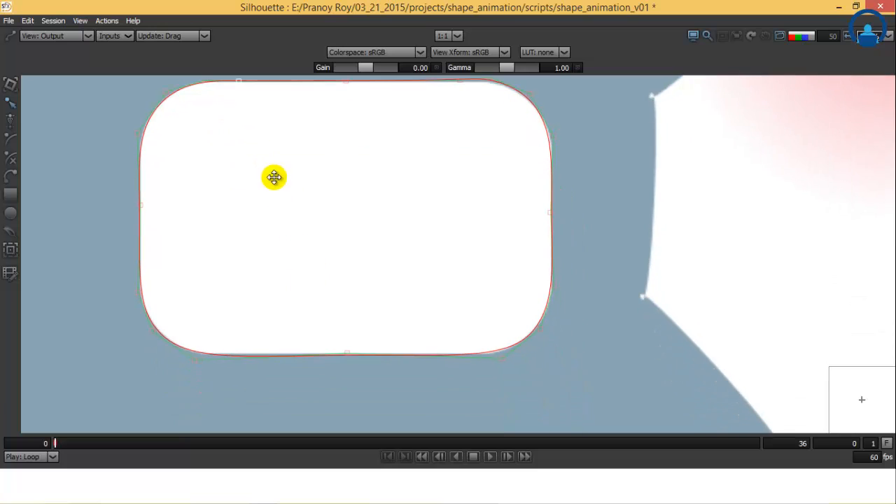
pyautogui.click(473, 355)
pyautogui.click(221, 354)
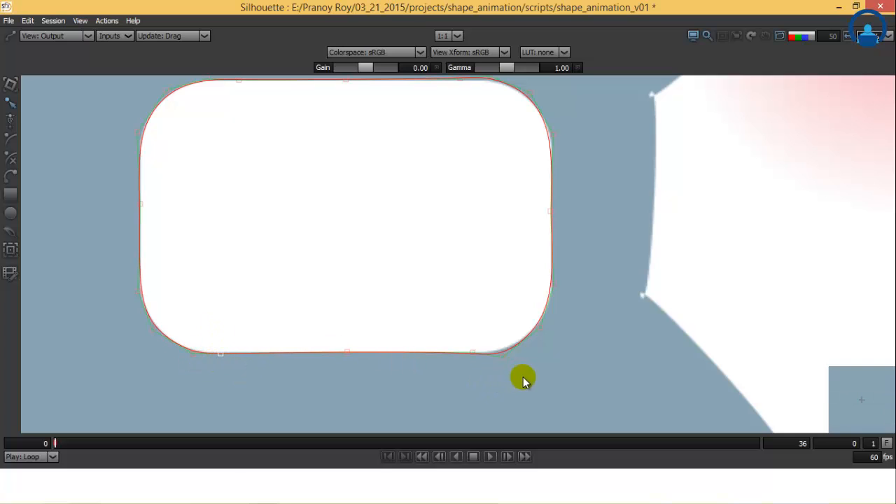
# - Fit the points beside the spline's lower-right corner and add two points each to its right and left edges, near the corners
pyautogui.moveTo(488, 382); pyautogui.dragTo(465, 351)
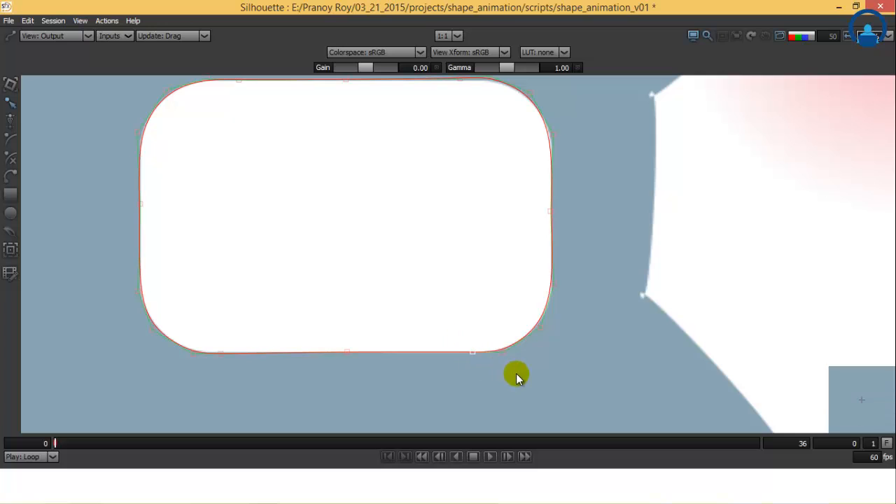
pyautogui.moveTo(577, 260); pyautogui.dragTo(525, 302)
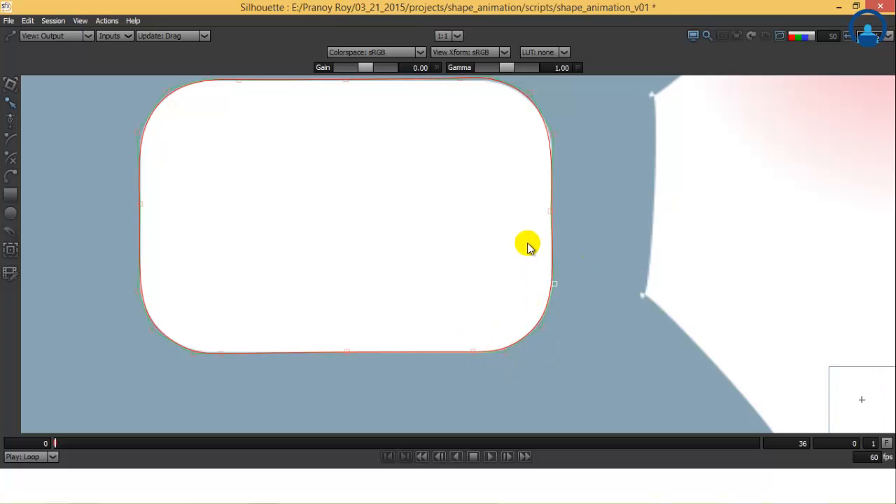
pyautogui.moveTo(553, 181); pyautogui.dragTo(524, 291)
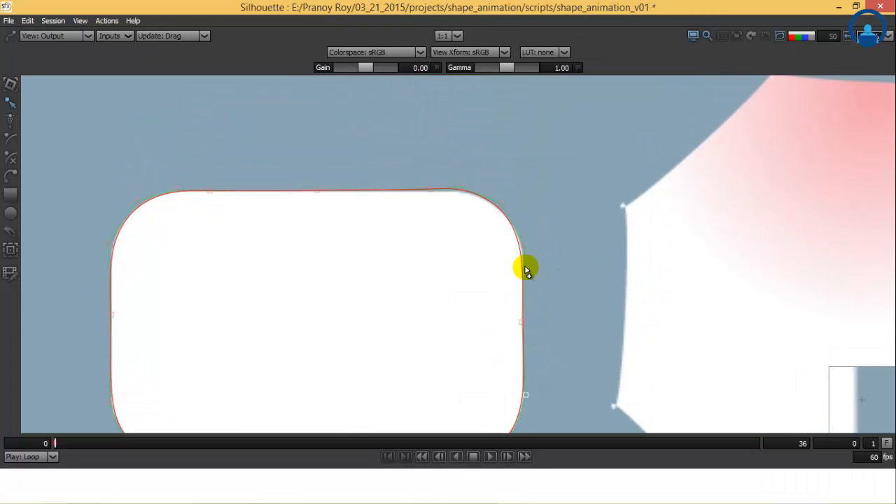
pyautogui.moveTo(546, 332); pyautogui.dragTo(569, 264)
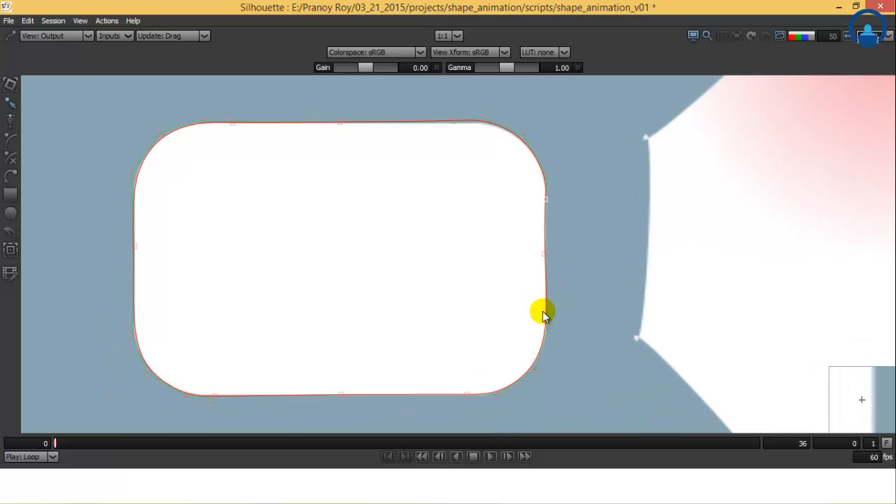
pyautogui.keyDown('alt'); pyautogui.click(546, 306); pyautogui.keyUp('alt')
pyautogui.click(549, 328)
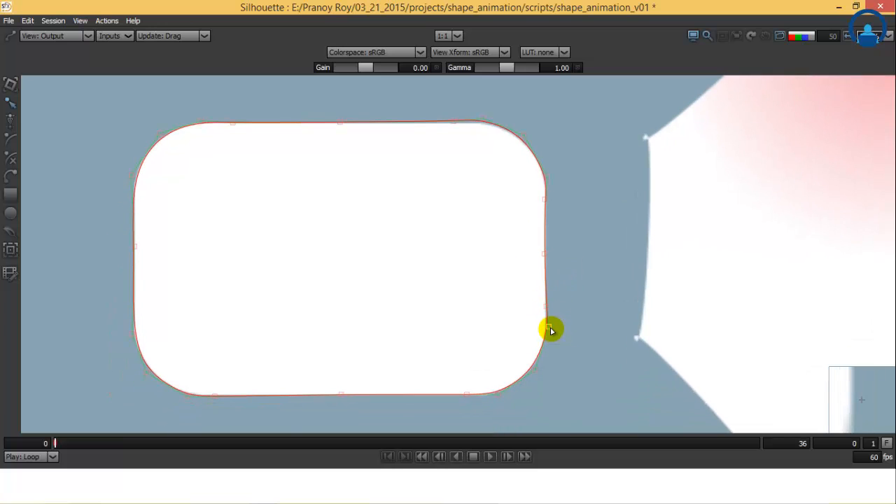
pyautogui.keyDown('alt'); pyautogui.click(133, 209); pyautogui.keyUp('alt')
pyautogui.keyDown('alt'); pyautogui.click(133, 303); pyautogui.keyUp('alt')
# - Adjust the points around the spline's upper-left corner to fit the rounded rectangle's corner
pyautogui.moveTo(170, 254); pyautogui.dragTo(289, 330)
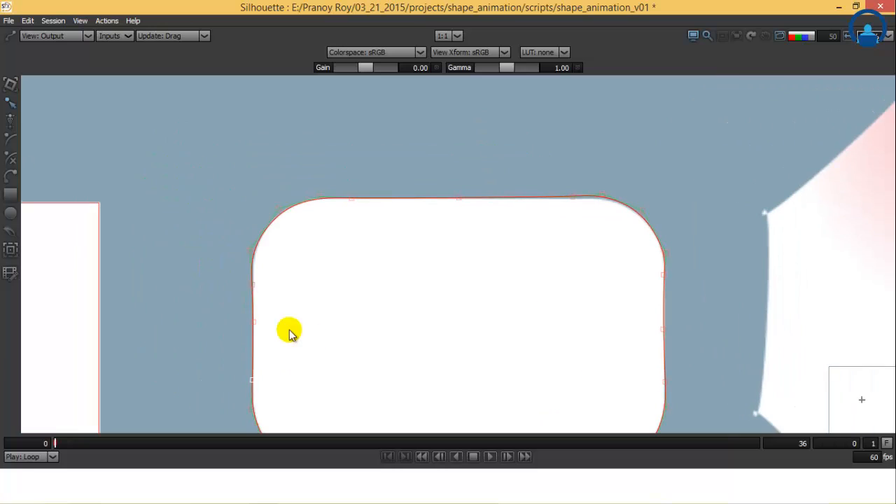
pyautogui.moveTo(220, 236); pyautogui.dragTo(279, 275)
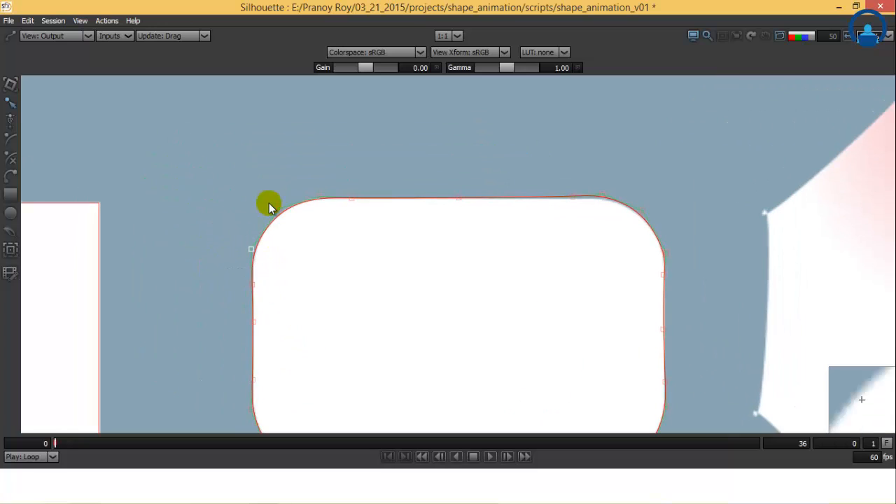
pyautogui.click(319, 198)
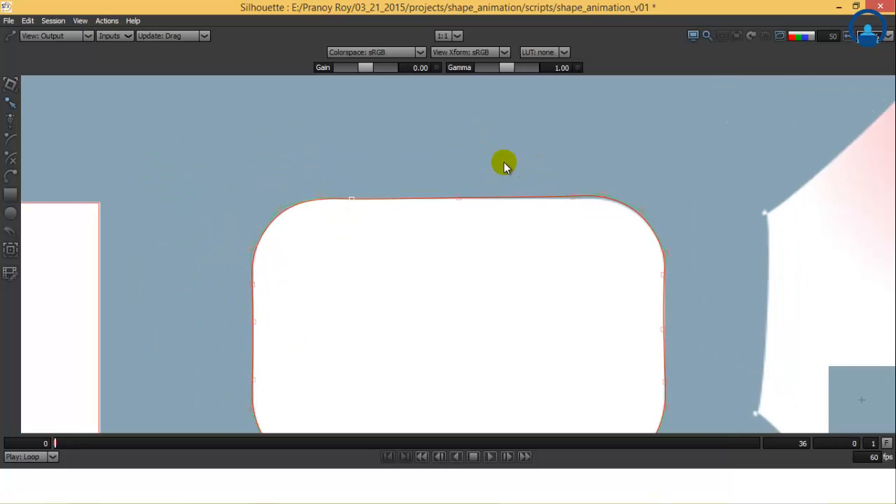
# - Lower the points along the right half of the spline's top edge and fit its top-right corner to the rounded rectangle
pyautogui.moveTo(436, 168); pyautogui.dragTo(504, 242)
pyautogui.moveTo(552, 176); pyautogui.dragTo(595, 226)
pyautogui.press('Down')
pyautogui.moveTo(612, 180); pyautogui.dragTo(594, 232)
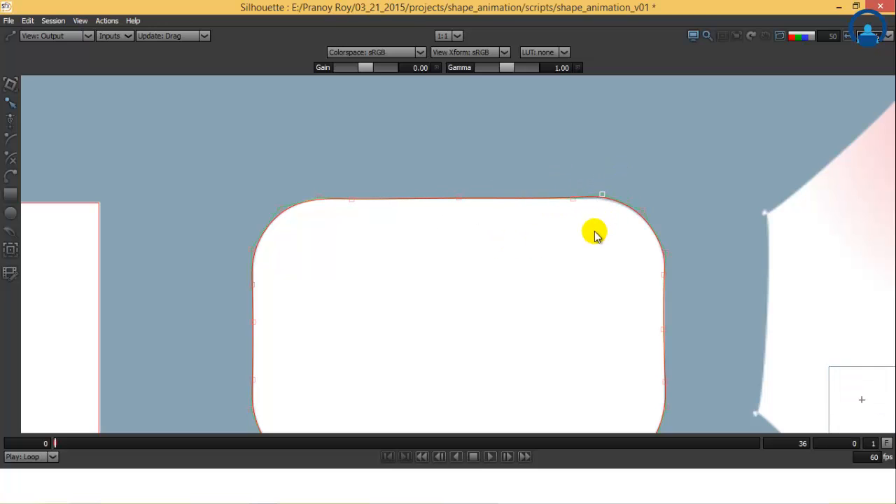
pyautogui.press('Down')
pyautogui.moveTo(553, 174); pyautogui.dragTo(592, 221)
pyautogui.moveTo(630, 173); pyautogui.dragTo(597, 218)
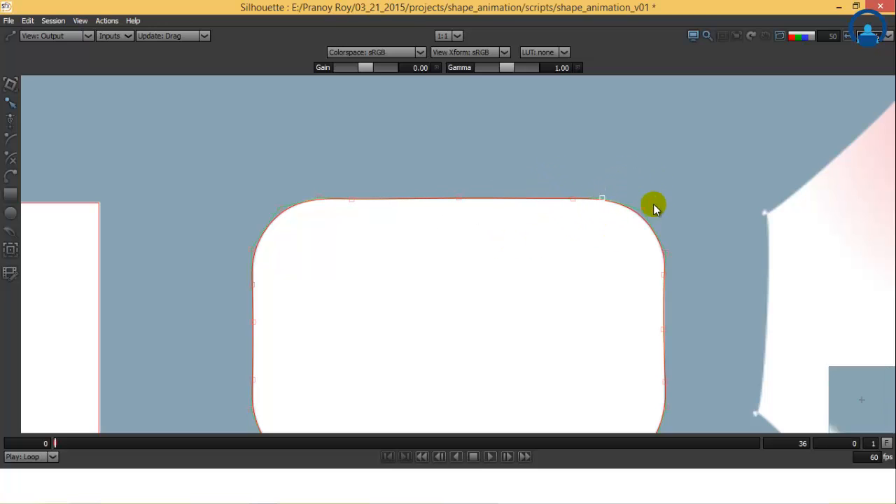
pyautogui.moveTo(657, 199); pyautogui.dragTo(619, 239)
# - Change the B-spline's outline colour to black
pyautogui.moveTo(473, 310); pyautogui.dragTo(394, 283)
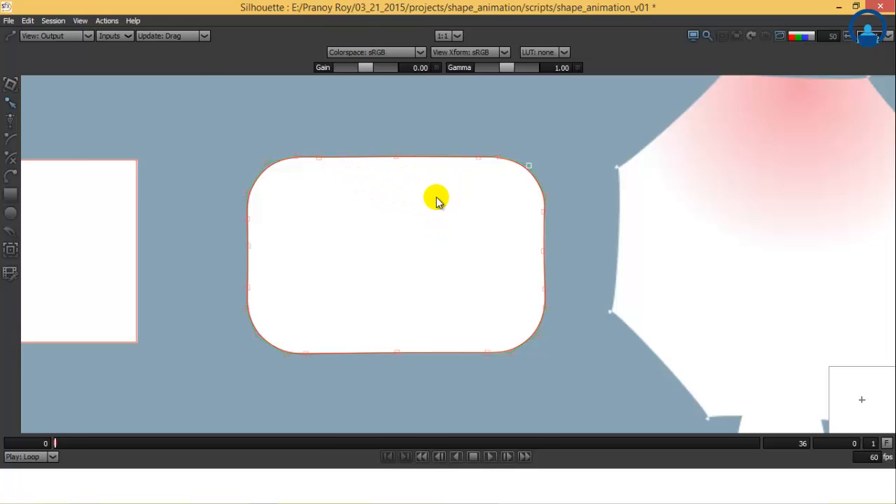
pyautogui.press('`')
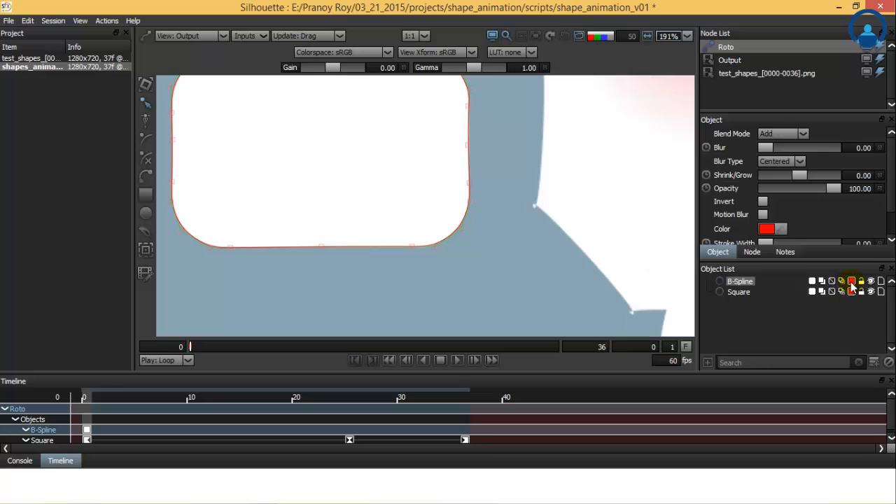
pyautogui.click(851, 281)
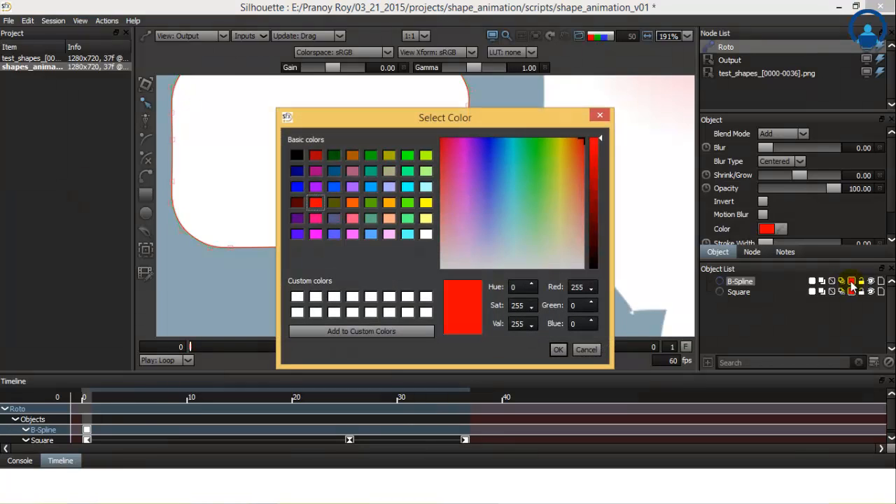
pyautogui.click(294, 155)
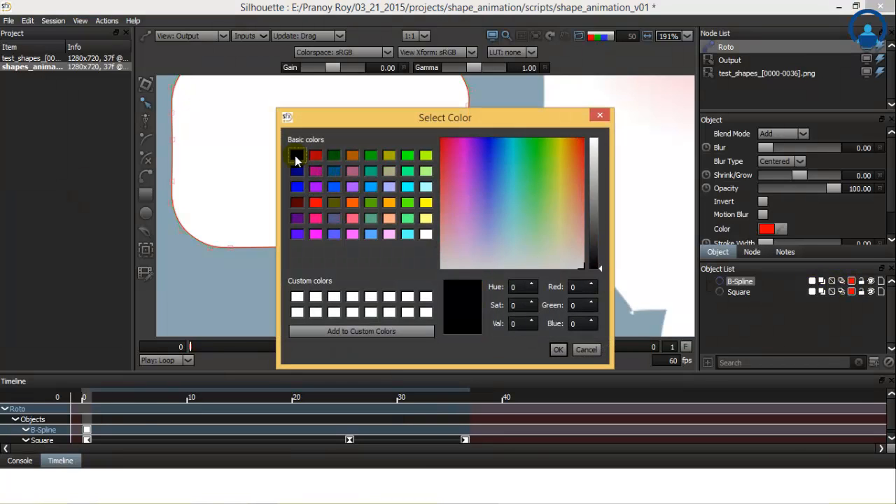
pyautogui.click(559, 349)
pyautogui.press('`')
# - Refine the points around the spline's top-right corner and down its right edge to follow the rounded rectangle
pyautogui.moveTo(380, 211); pyautogui.dragTo(301, 246)
pyautogui.scroll(5, 451, 256)
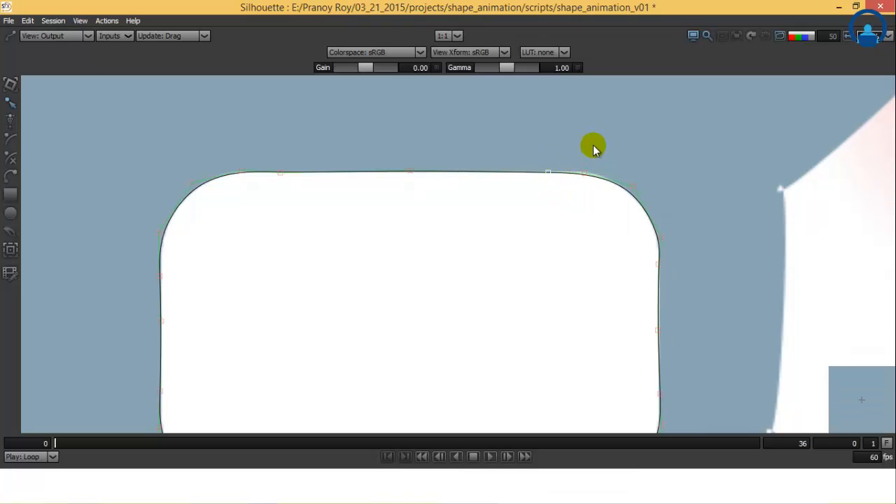
pyautogui.click(634, 186)
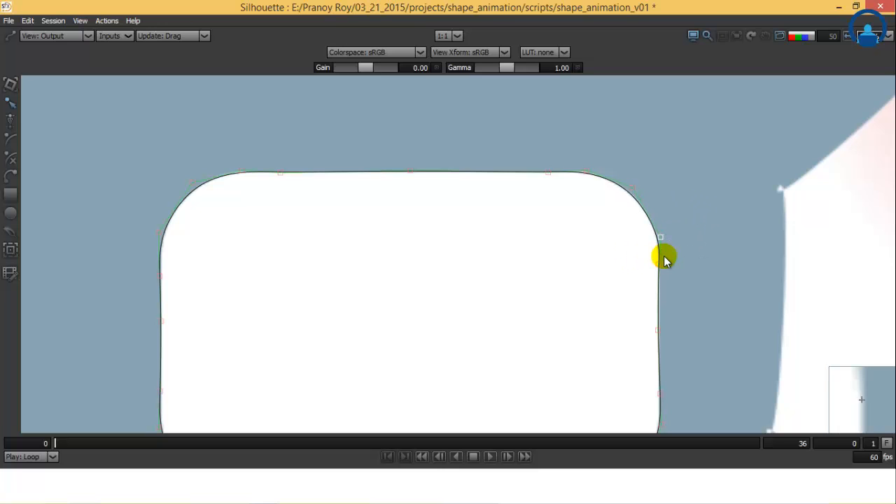
pyautogui.moveTo(632, 296); pyautogui.dragTo(634, 205)
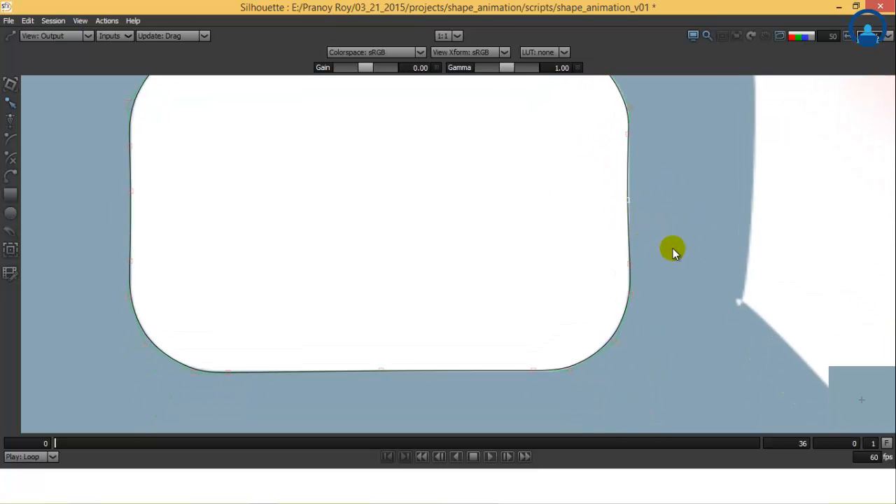
pyautogui.click(630, 264)
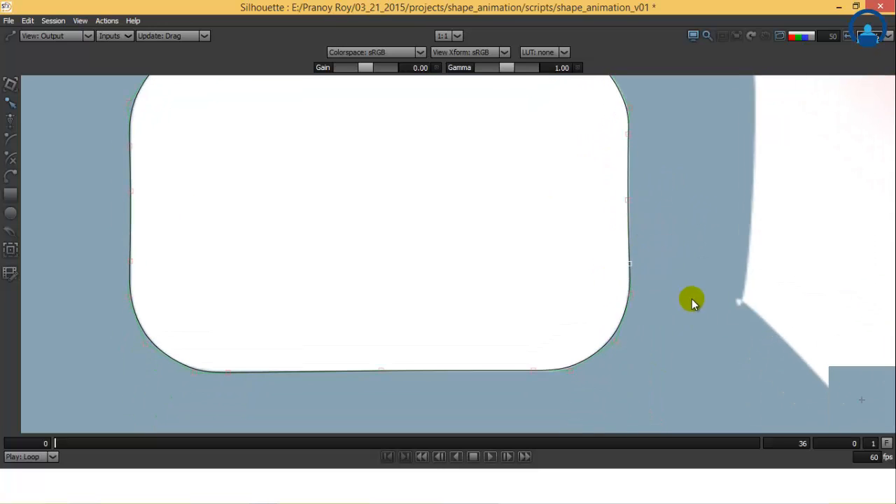
pyautogui.click(630, 295)
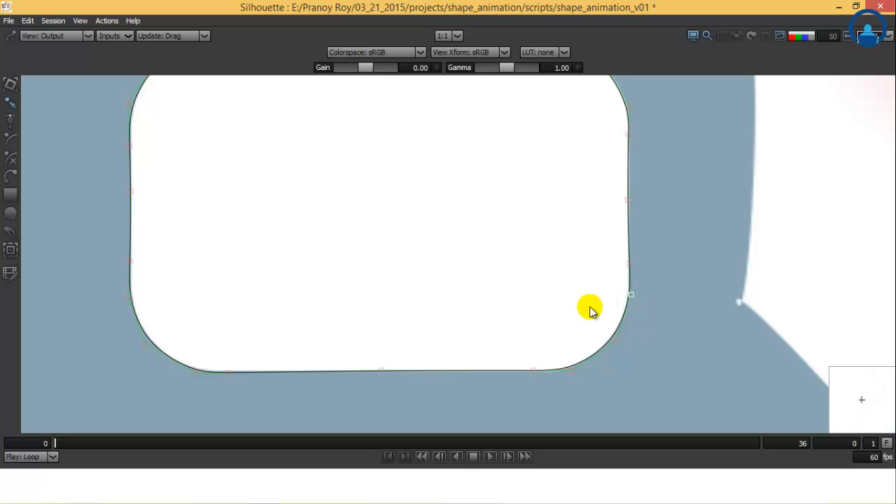
# - Toggle the spline overlay off and on to compare its outline with the rounded rectangle's edges
pyautogui.press('o')
pyautogui.moveTo(476, 265); pyautogui.dragTo(535, 295)
pyautogui.press('o')
pyautogui.press('o')
pyautogui.press('o')
pyautogui.press('o')
pyautogui.press('o')
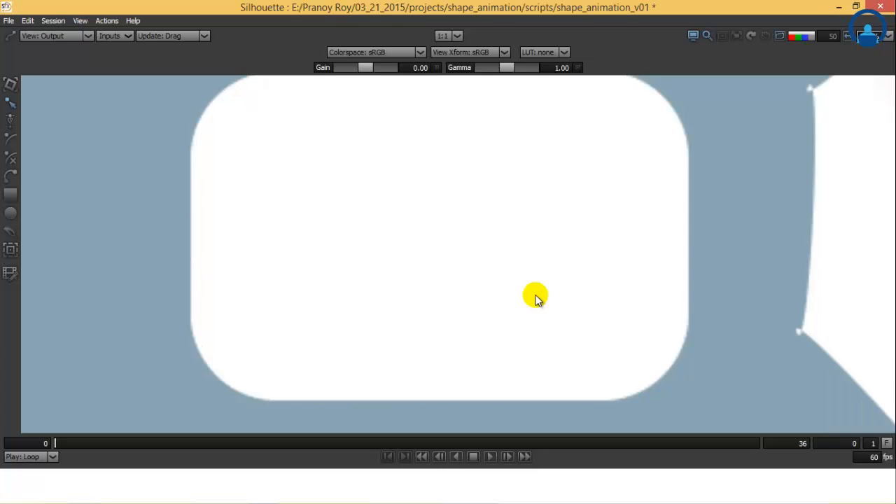
pyautogui.press('o')
pyautogui.press('o')
# - Fine-tune the points along the spline's left edge and around its upper-left and lower-left corners
pyautogui.moveTo(574, 259); pyautogui.dragTo(533, 349)
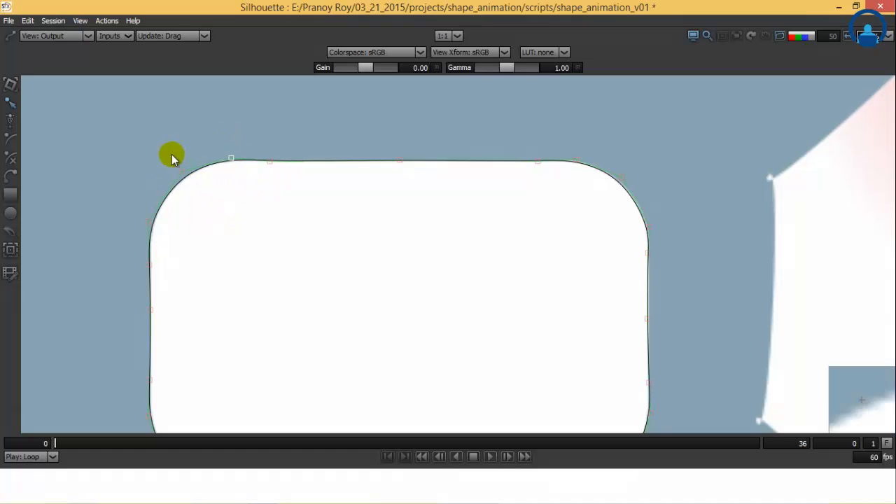
pyautogui.moveTo(208, 202); pyautogui.dragTo(136, 238)
pyautogui.moveTo(198, 251); pyautogui.dragTo(142, 211)
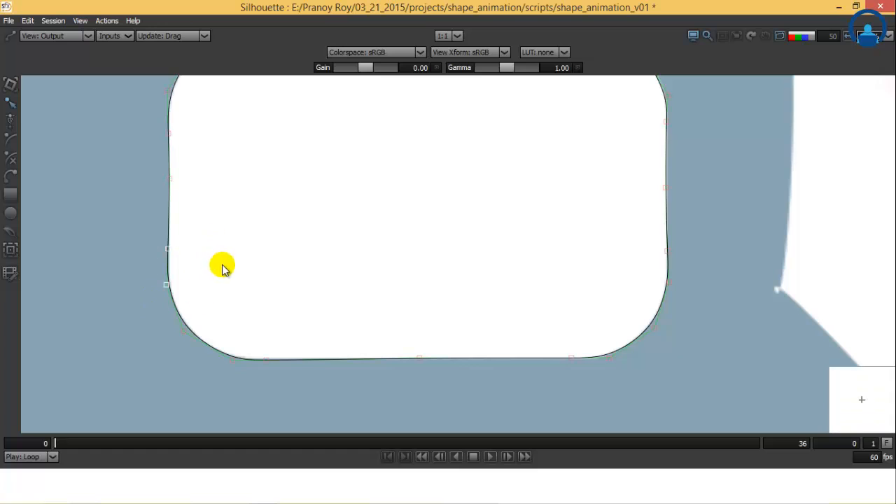
pyautogui.moveTo(222, 319); pyautogui.dragTo(158, 352)
# - Fine-tune the spline's bottom-edge points and those around its bottom-right corner to match the rounded rectangle
pyautogui.moveTo(252, 333); pyautogui.dragTo(620, 417)
pyautogui.moveTo(634, 388); pyautogui.dragTo(610, 326)
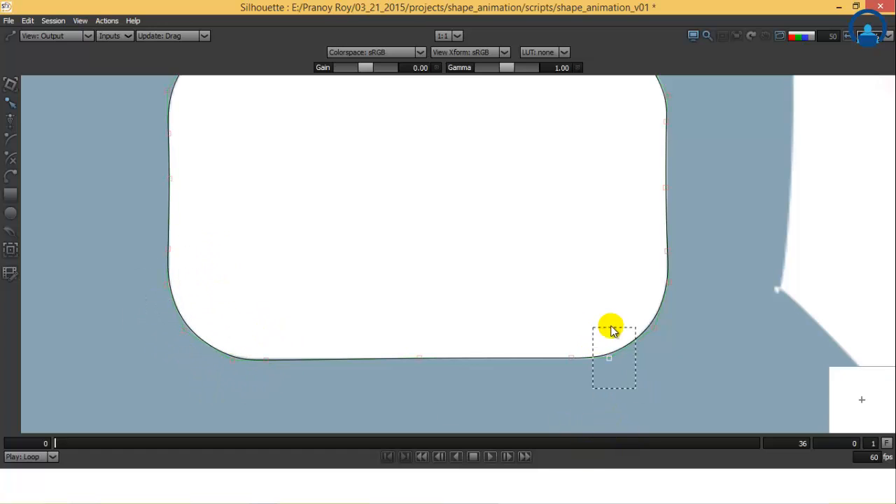
pyautogui.click(667, 283)
# - Check the spline's coverage with the matte overlay and shift all its points slightly to the right
pyautogui.moveTo(445, 168); pyautogui.dragTo(393, 262)
pyautogui.scroll(-1, 378, 266)
pyautogui.press('s')
pyautogui.scroll(-3, 378, 273)
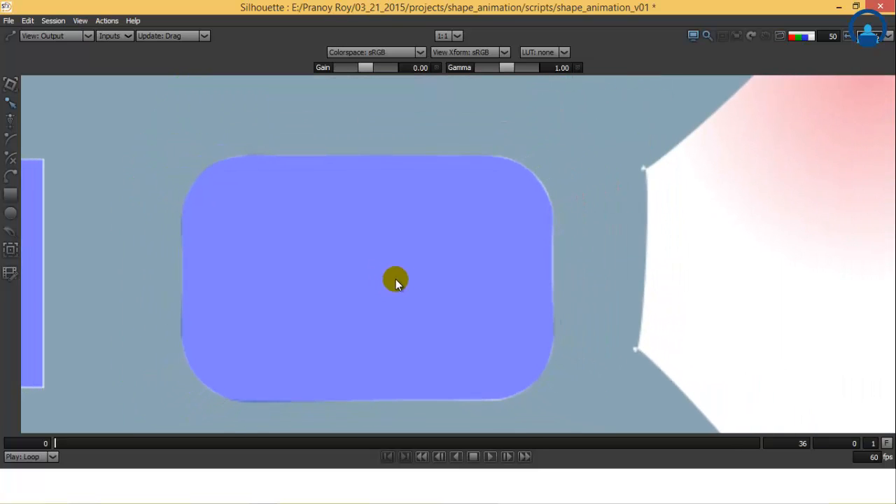
pyautogui.press('s')
pyautogui.moveTo(630, 123); pyautogui.dragTo(76, 418)
pyautogui.press('s')
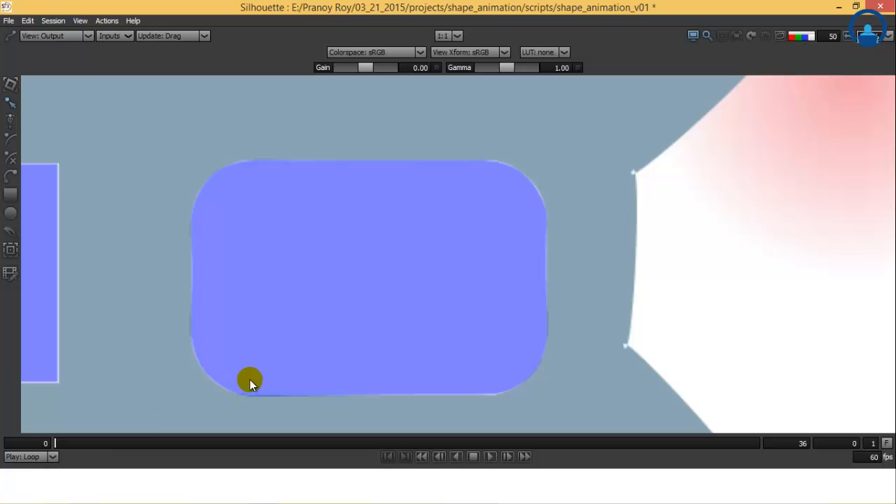
# - Nudge the points at the lower end of the spline's right edge inward and recheck the fit with the matte overlay
pyautogui.click(509, 355)
pyautogui.moveTo(580, 311); pyautogui.dragTo(532, 362)
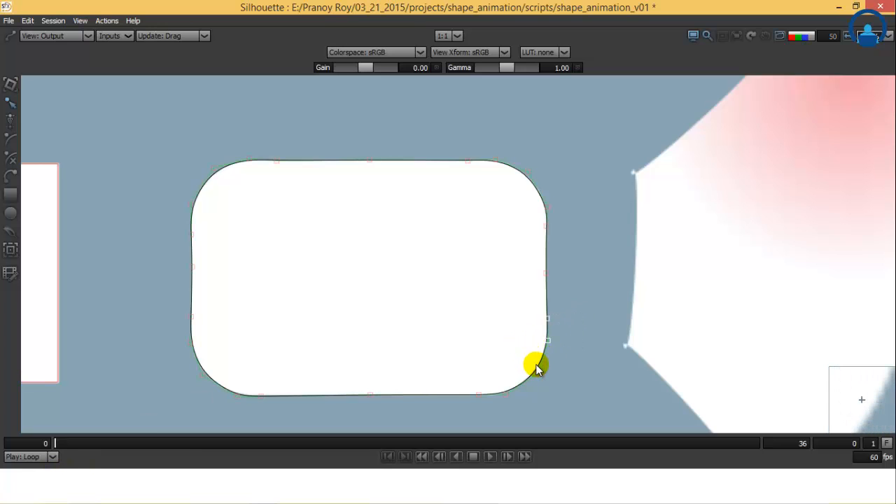
pyautogui.click(536, 364)
pyautogui.moveTo(536, 364)
pyautogui.mouseDown()
pyautogui.moveTo(582, 318)
pyautogui.moveTo(544, 335)
pyautogui.moveTo(537, 348)
pyautogui.mouseUp()
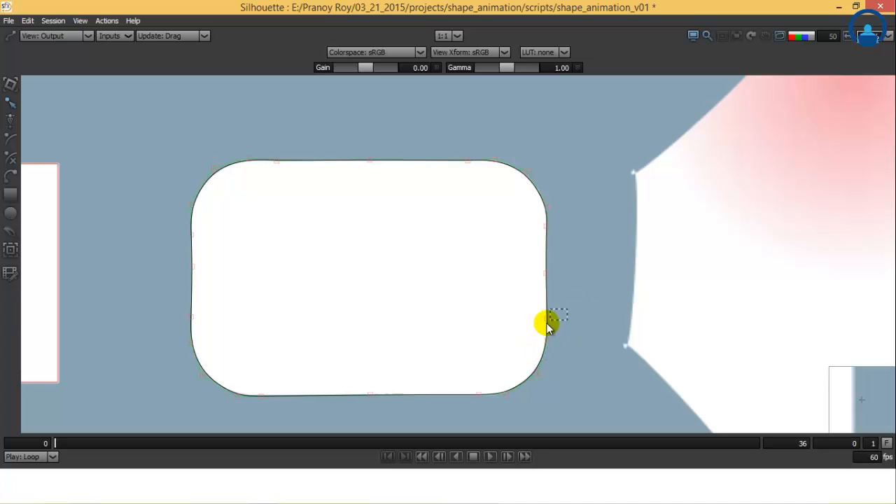
pyautogui.click(492, 399)
pyautogui.press('s')
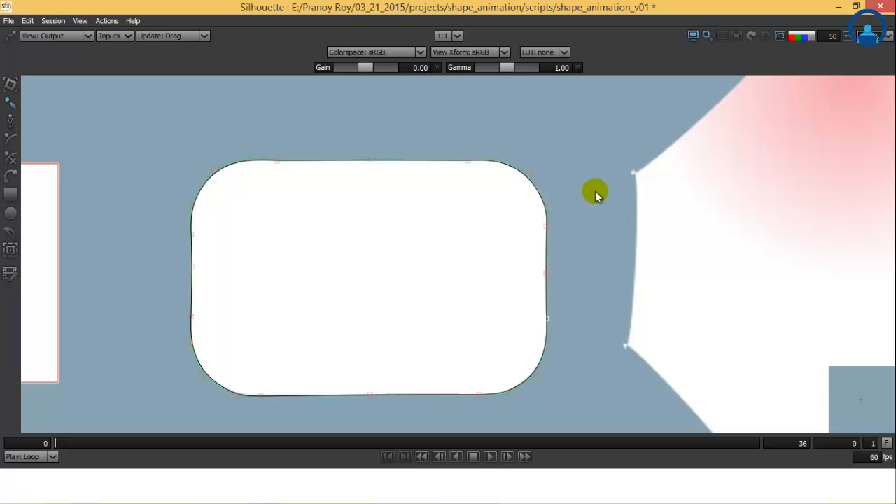
pyautogui.press('s')
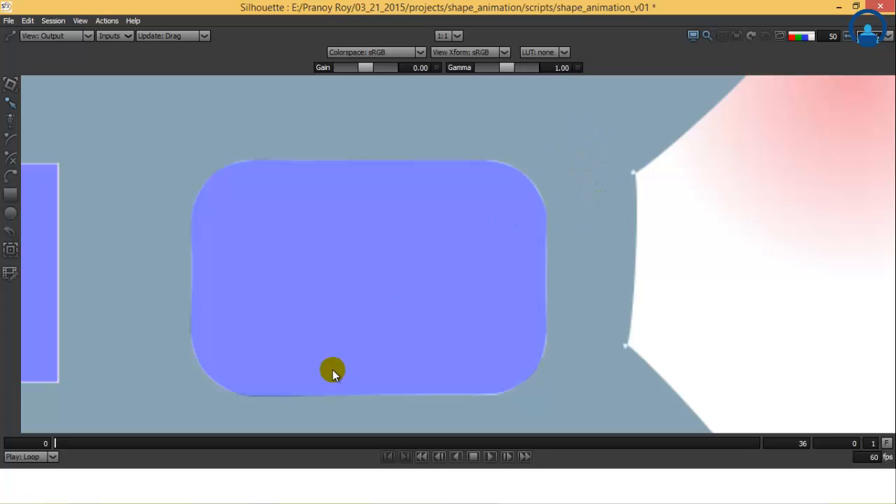
# - Raise the two bottom-edge points beside the lower-left corner slightly, checking the fit with the matte overlay
pyautogui.press('s')
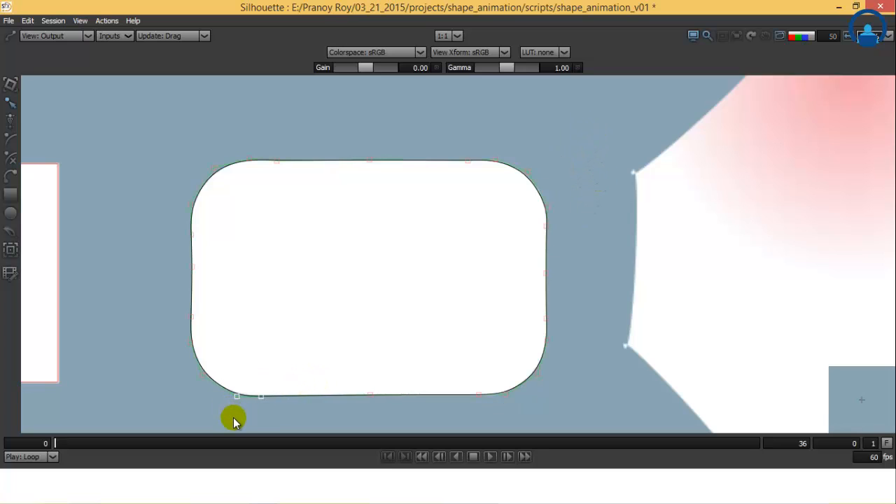
pyautogui.press('s')
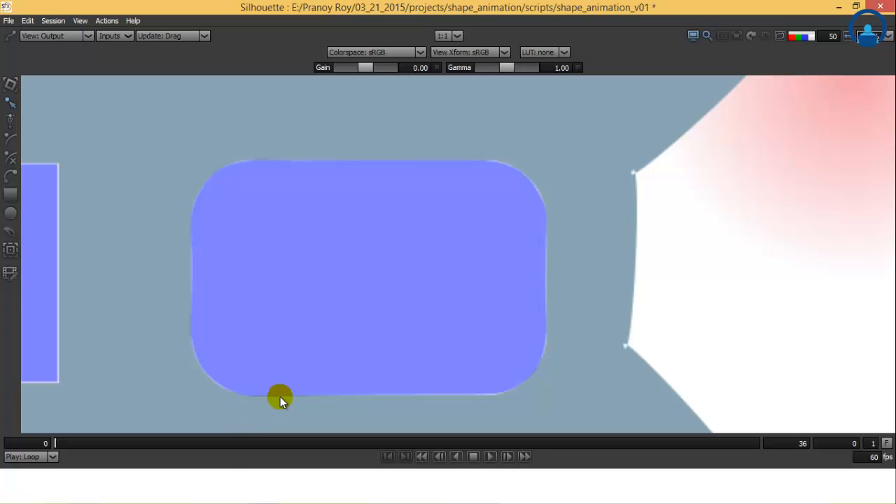
pyautogui.press('s')
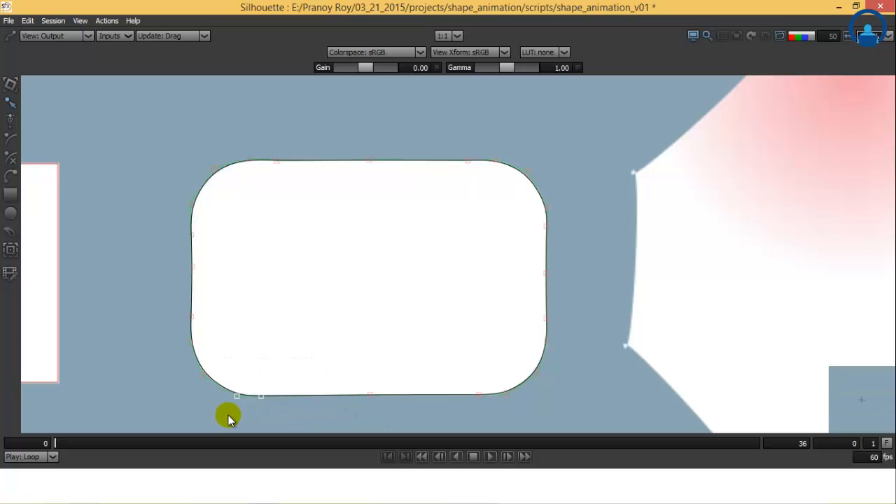
pyautogui.press('s')
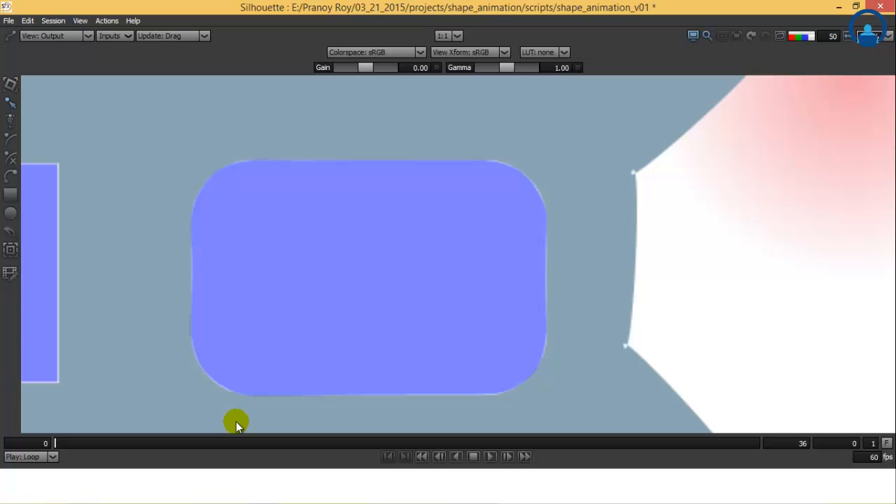
pyautogui.press('s')
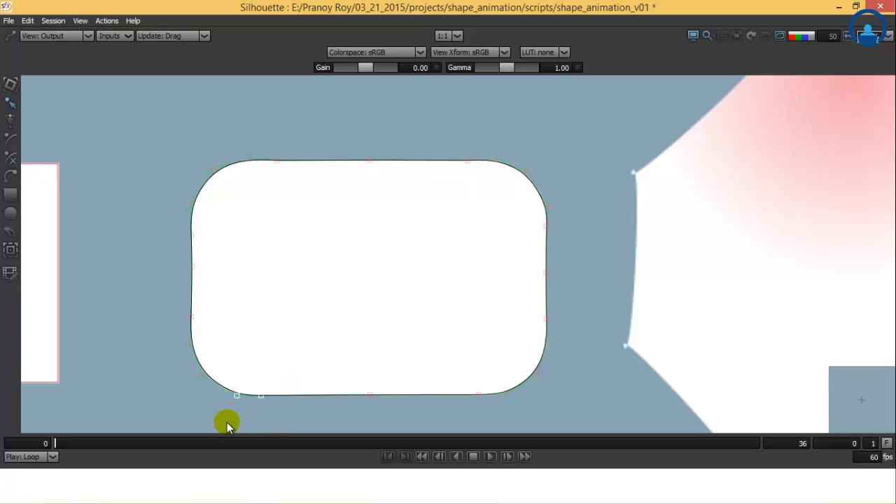
pyautogui.press('s')
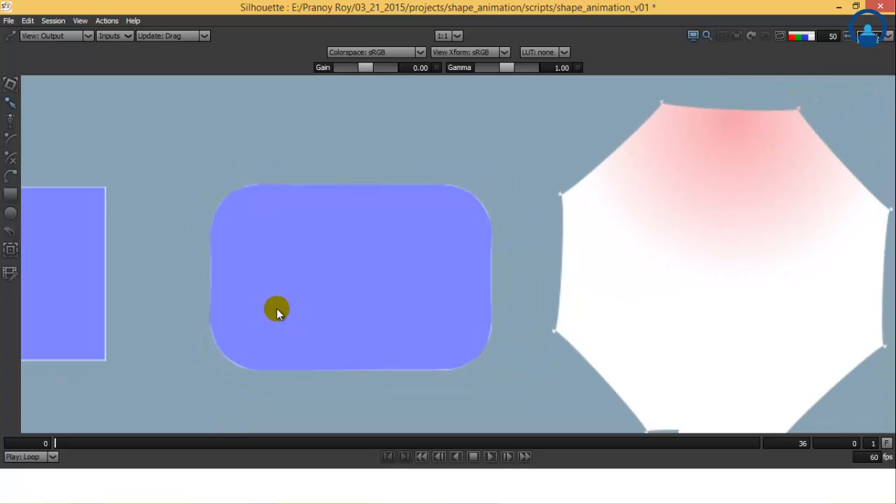